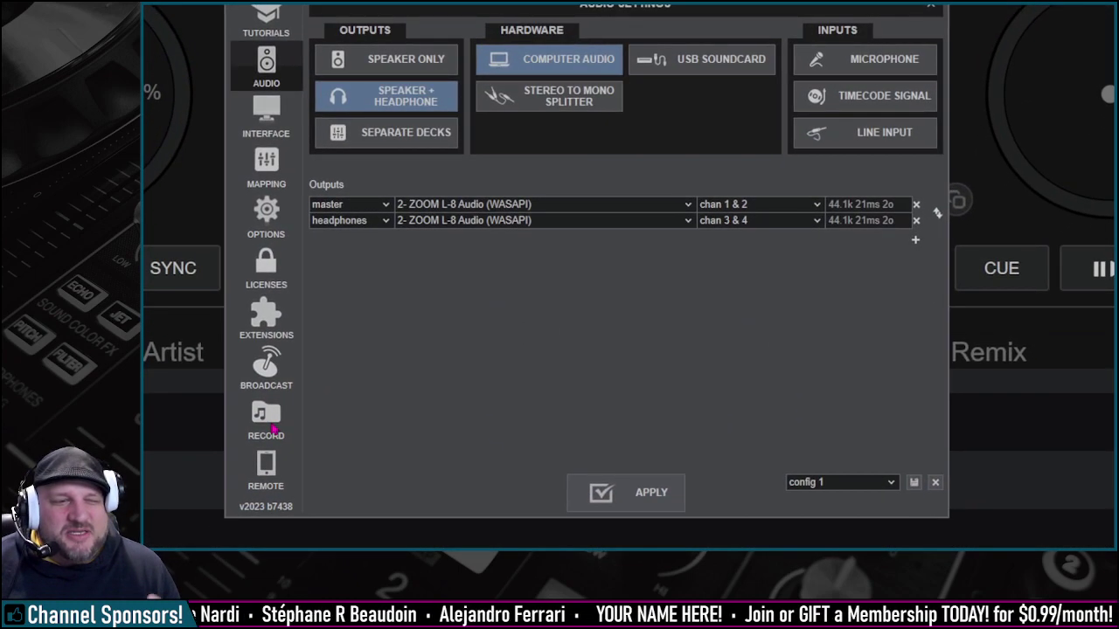
# Open VirtualDJ's Record settings, where the output file is G:\Desktop\recordexample in MP3
pyautogui.click(270, 425)
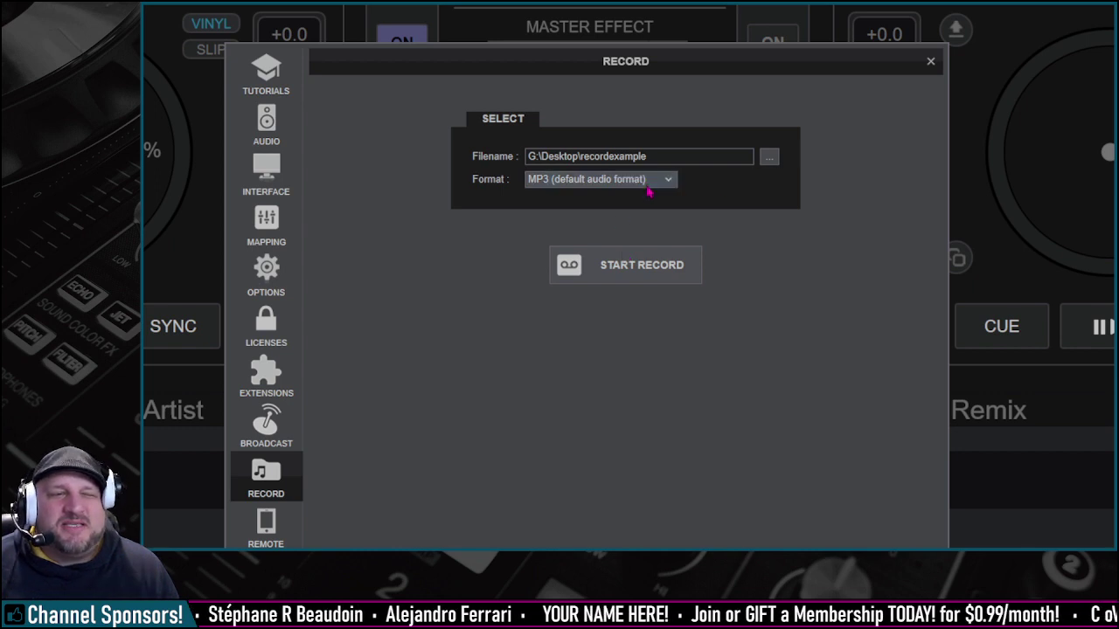
# Filter Options & Tweaks to record options and check recordFile recordexample and recordFormat mp3
pyautogui.click(264, 271)
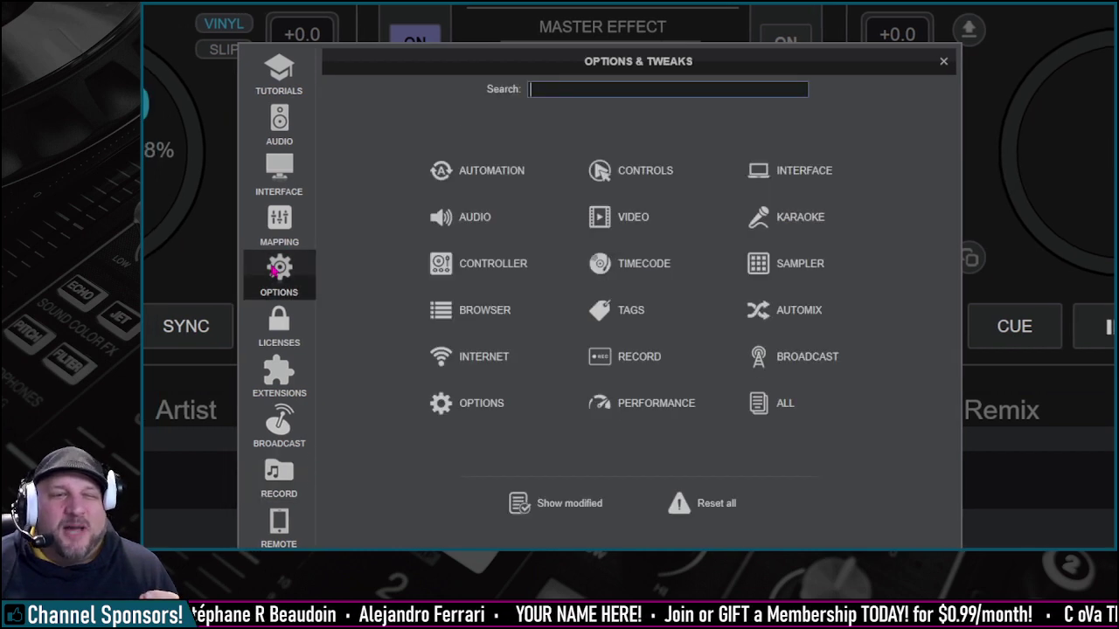
pyautogui.click(622, 365)
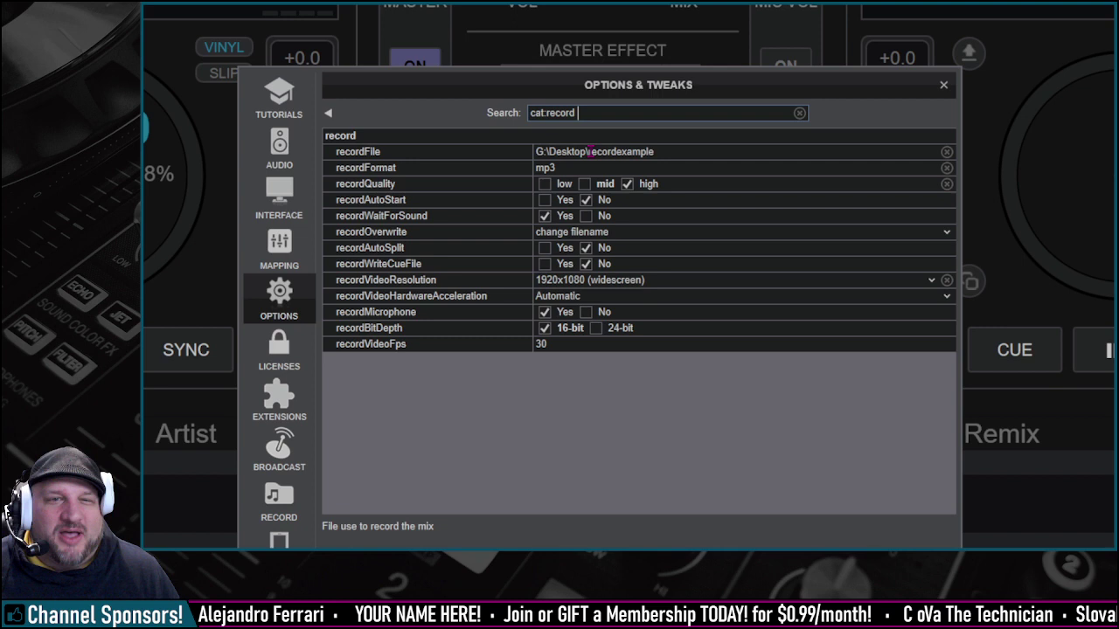
pyautogui.moveTo(589, 151); pyautogui.dragTo(690, 150)
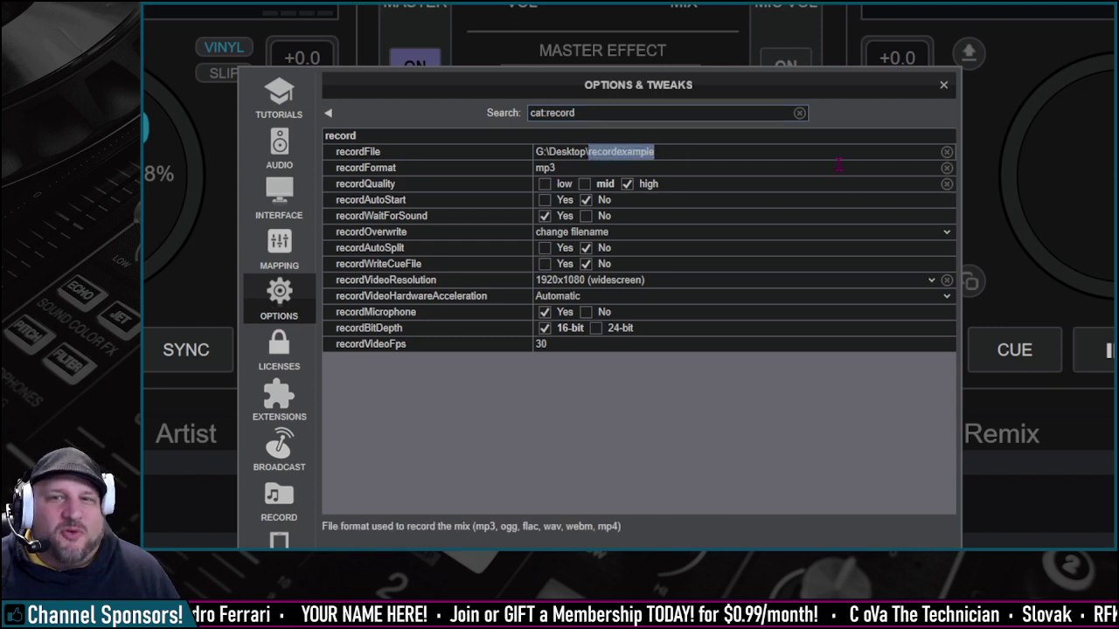
pyautogui.click(561, 168)
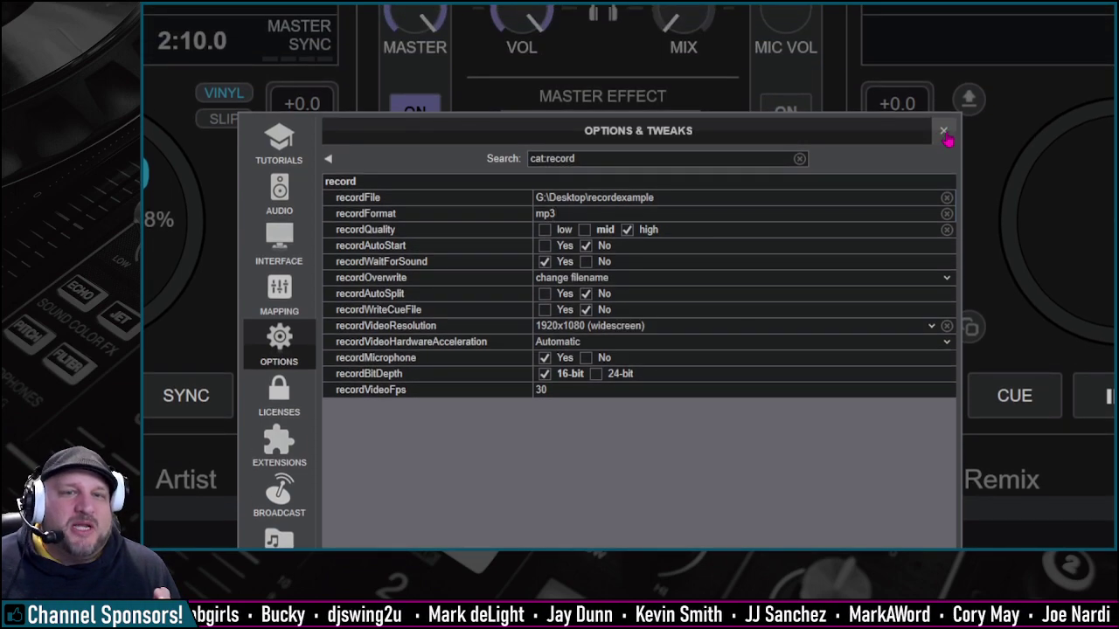
# Record a 14-second clip of Lunar Awning on deck 1 to recordexample (551.13 KB)
pyautogui.click(944, 132)
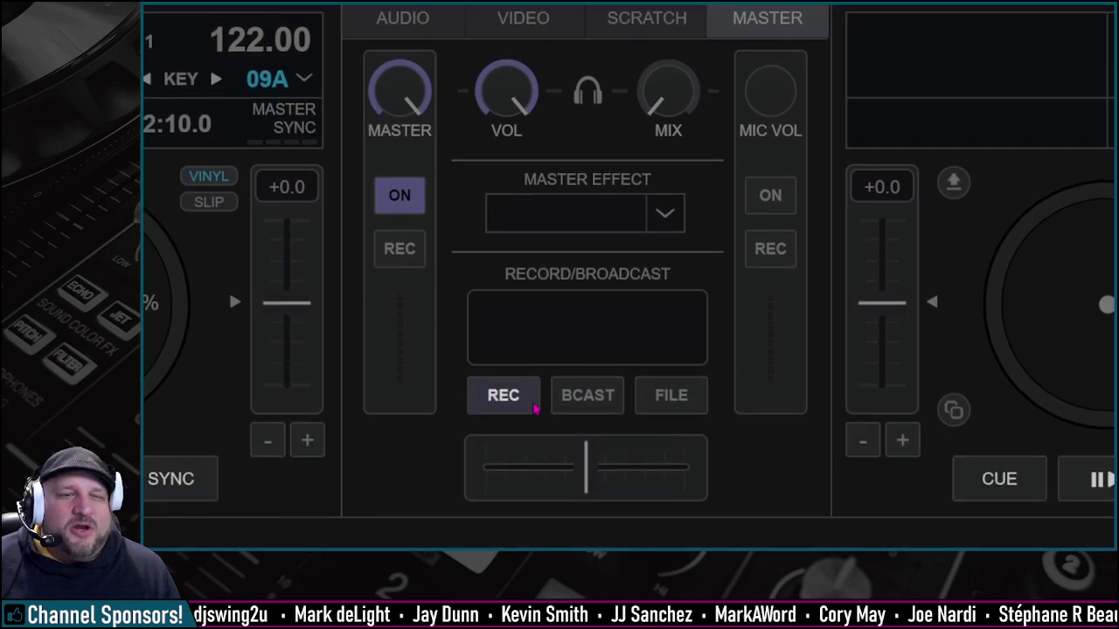
pyautogui.click(512, 407)
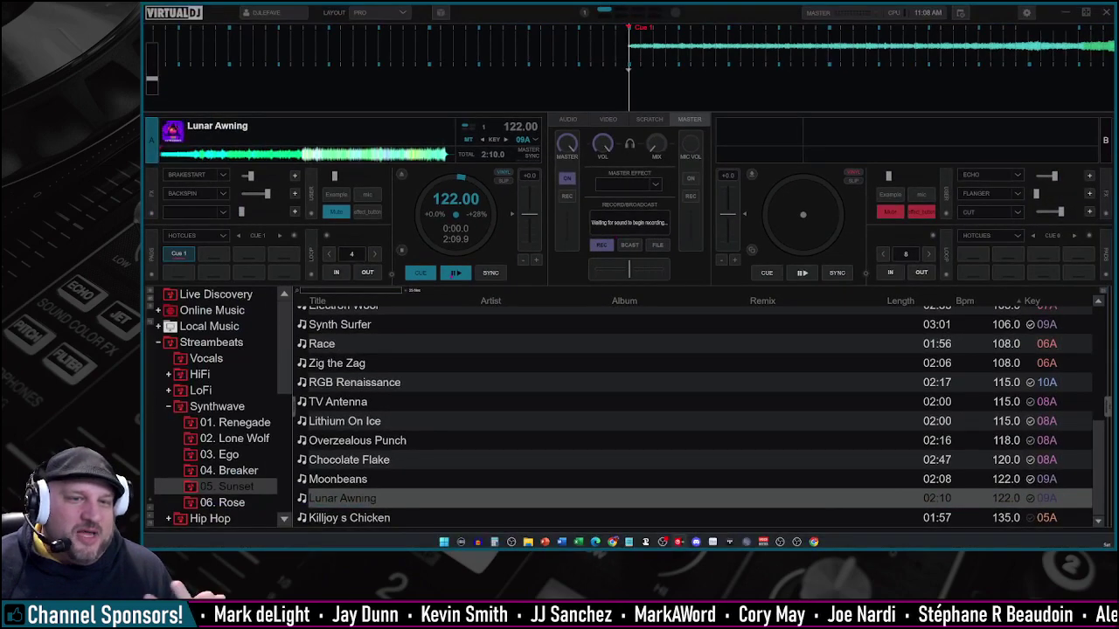
pyautogui.press('space')
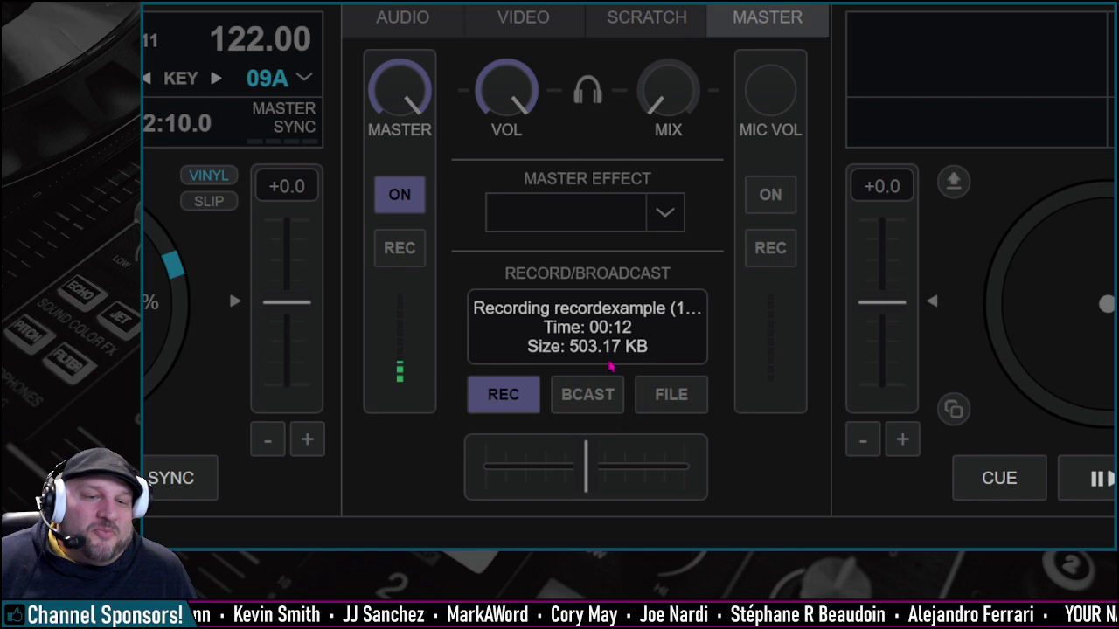
pyautogui.click(504, 396)
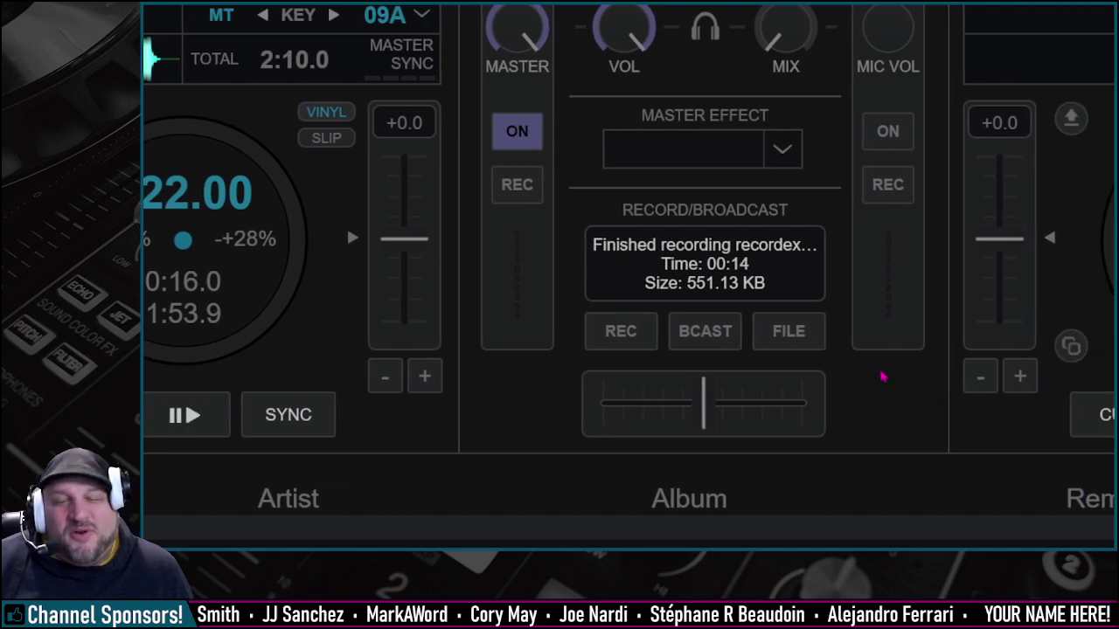
# Locate the recorded recordexample (1) MP3 on the Desktop in File Explorer, then close Explorer
pyautogui.click(812, 338)
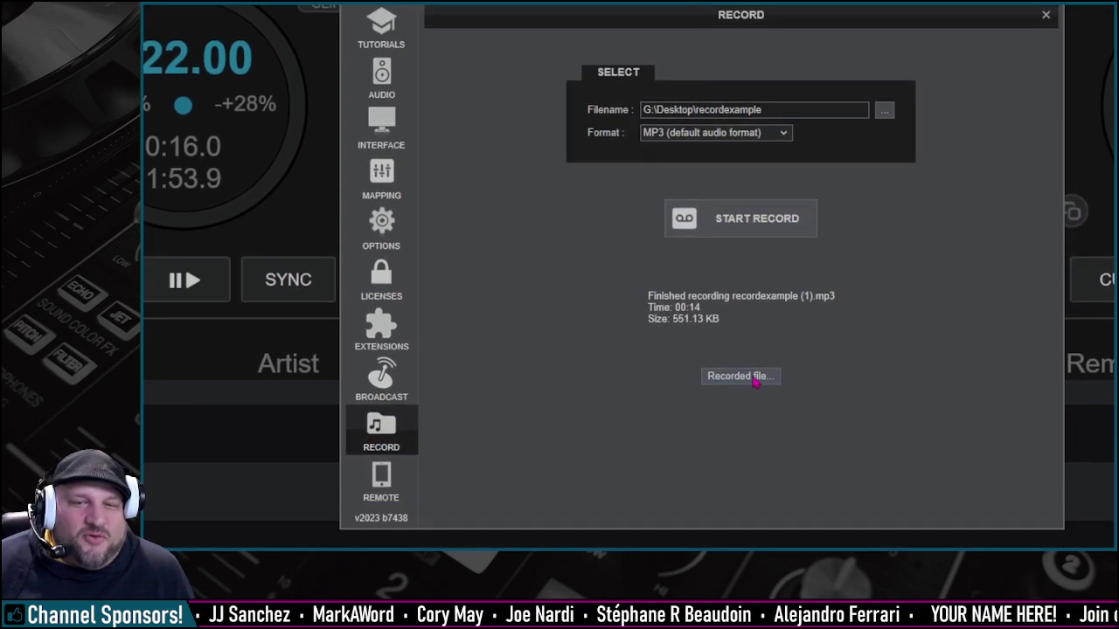
pyautogui.click(754, 448)
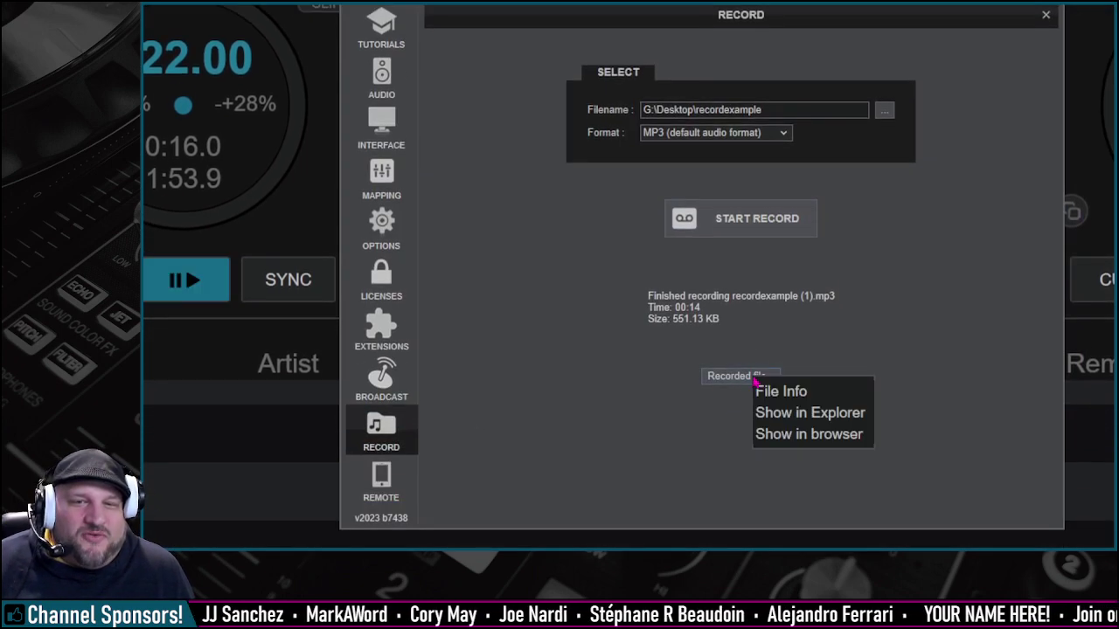
pyautogui.click(785, 415)
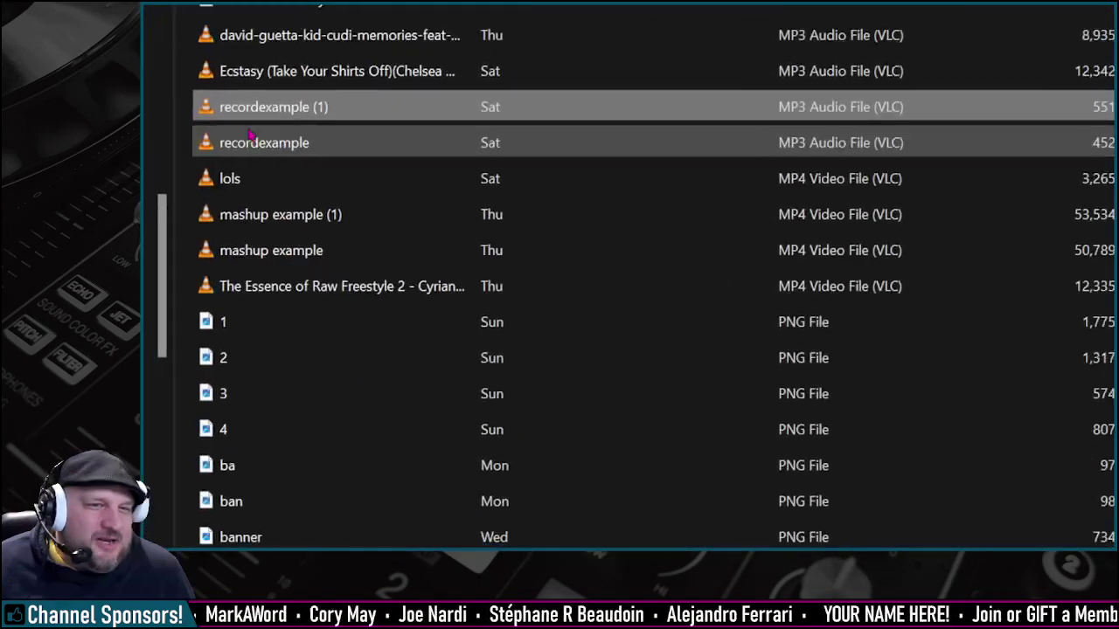
pyautogui.moveTo(305, 140)
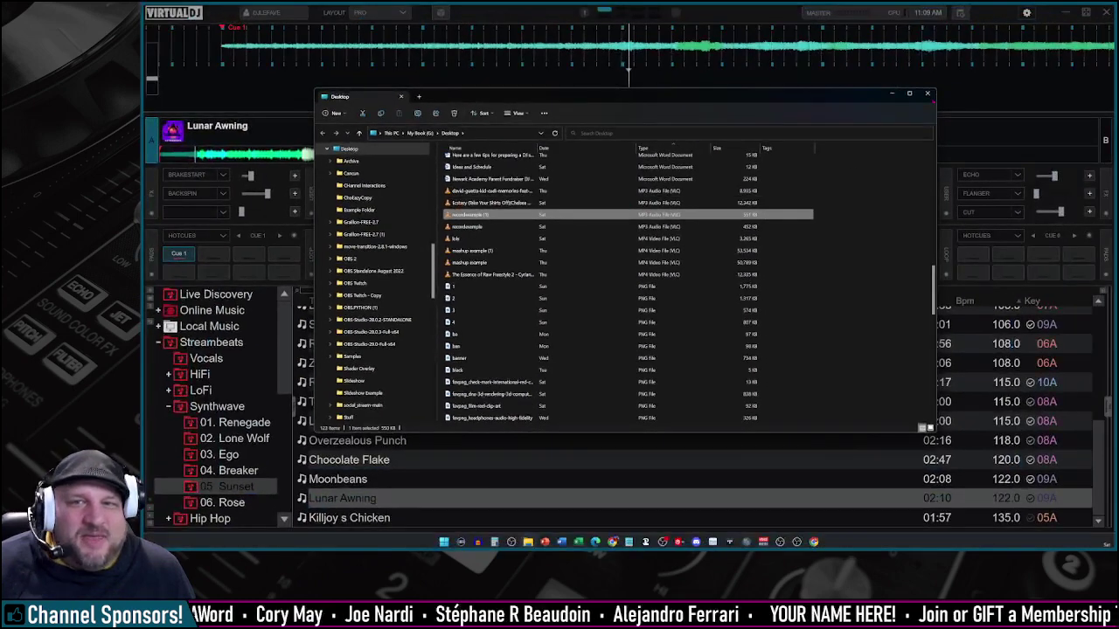
pyautogui.click(927, 93)
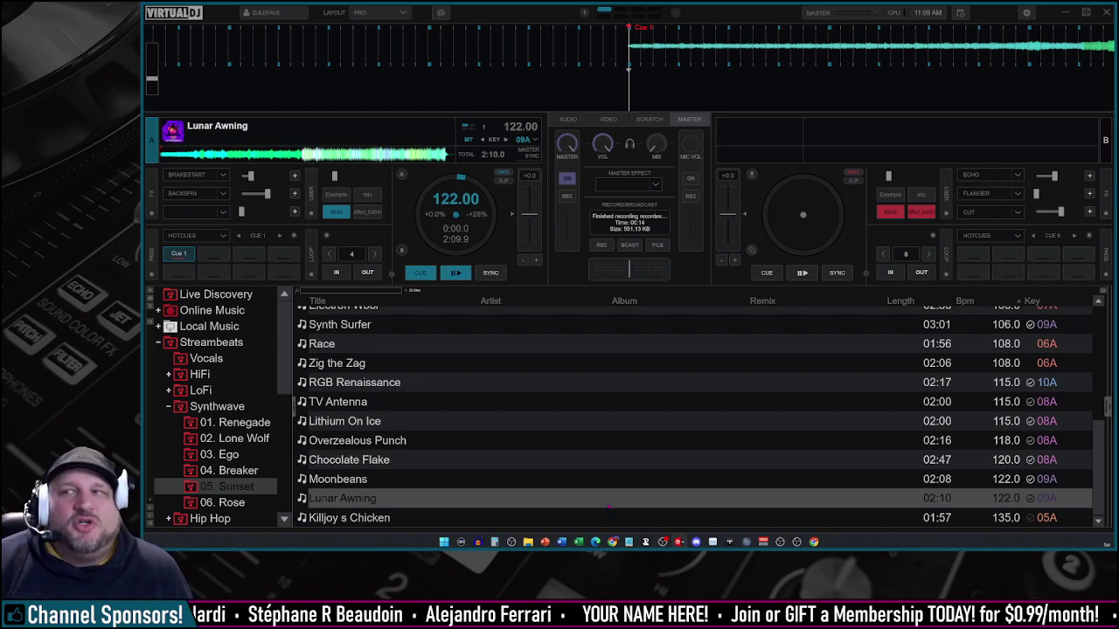
# Review the Audacity download page and the VB-CABLE virtual audio cable page in the browser
pyautogui.click(612, 541)
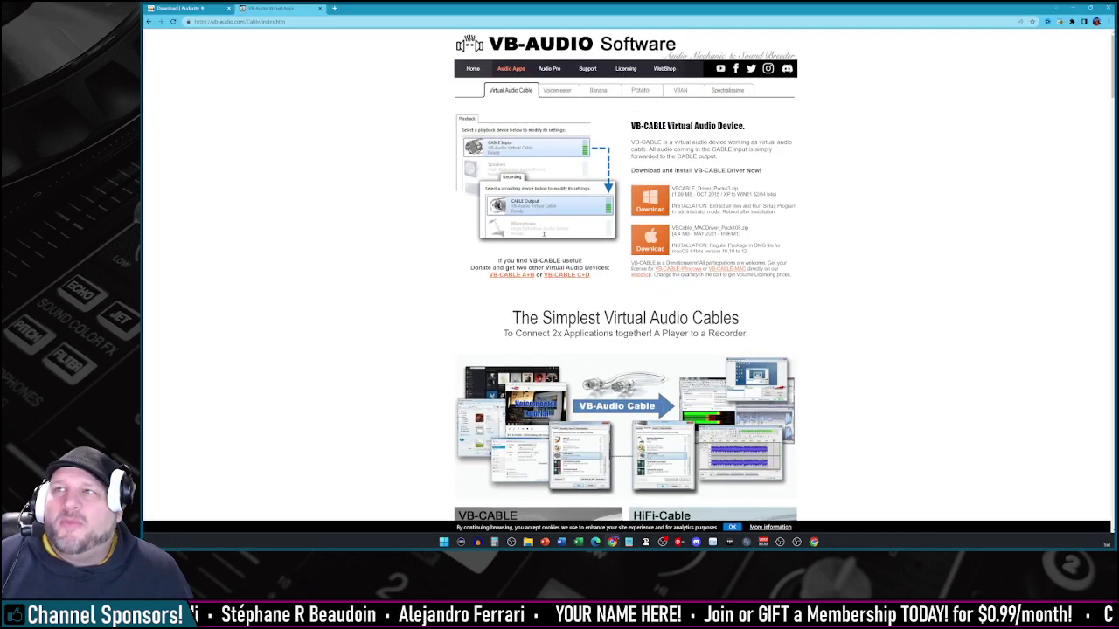
pyautogui.click(180, 8)
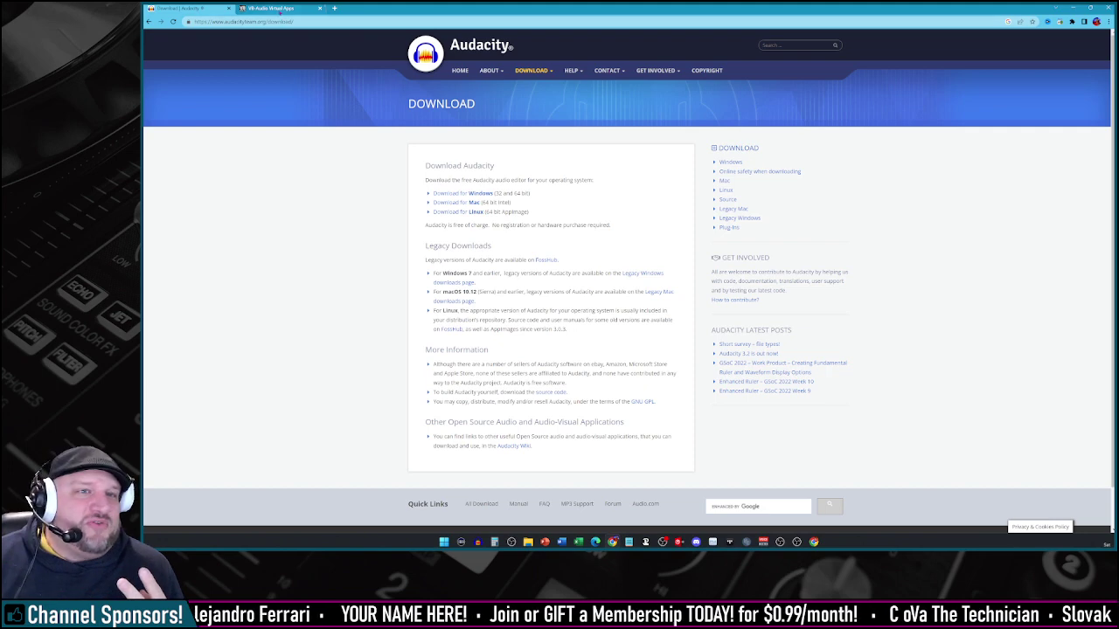
pyautogui.click(279, 8)
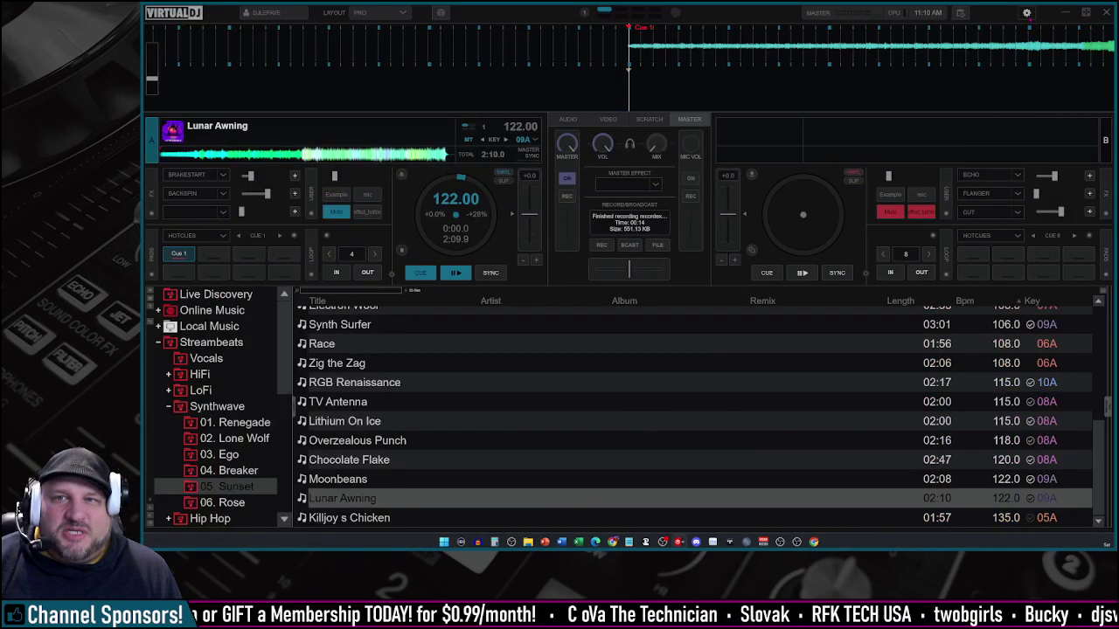
# Add a third master output sent to VB-Audio Cable A (WASAPI) on channels 1 & 2 and apply it
pyautogui.click(1027, 12)
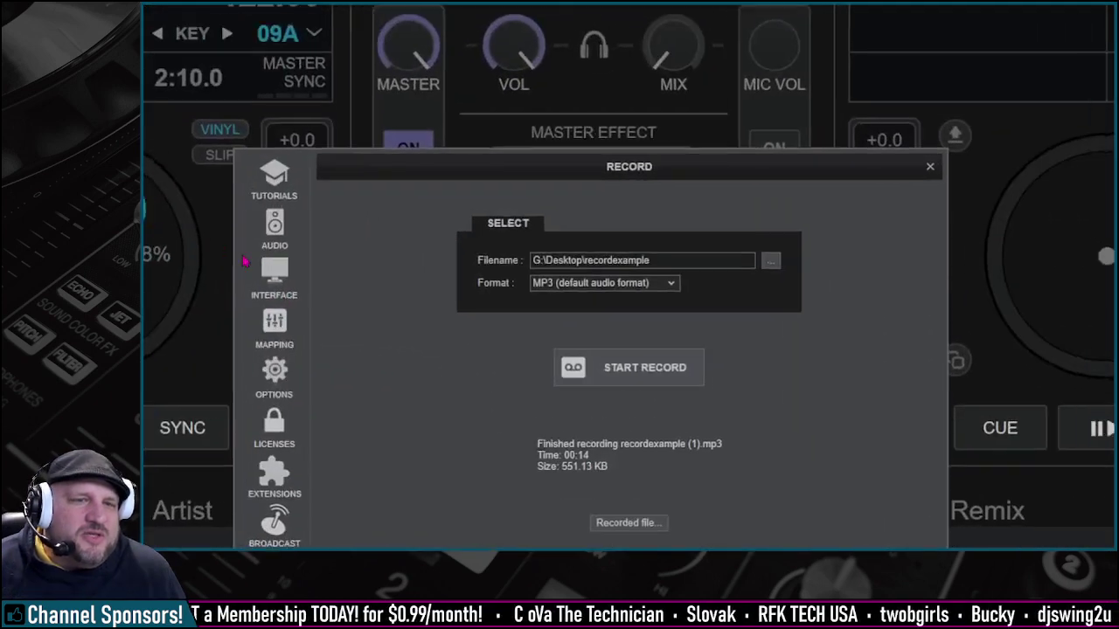
pyautogui.click(275, 226)
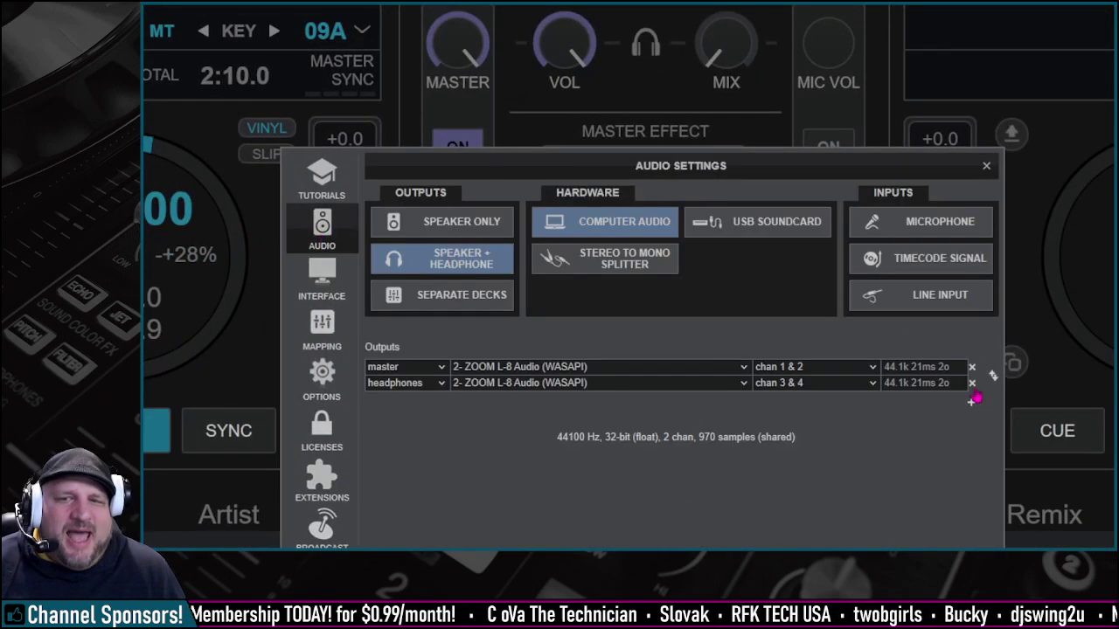
pyautogui.click(970, 406)
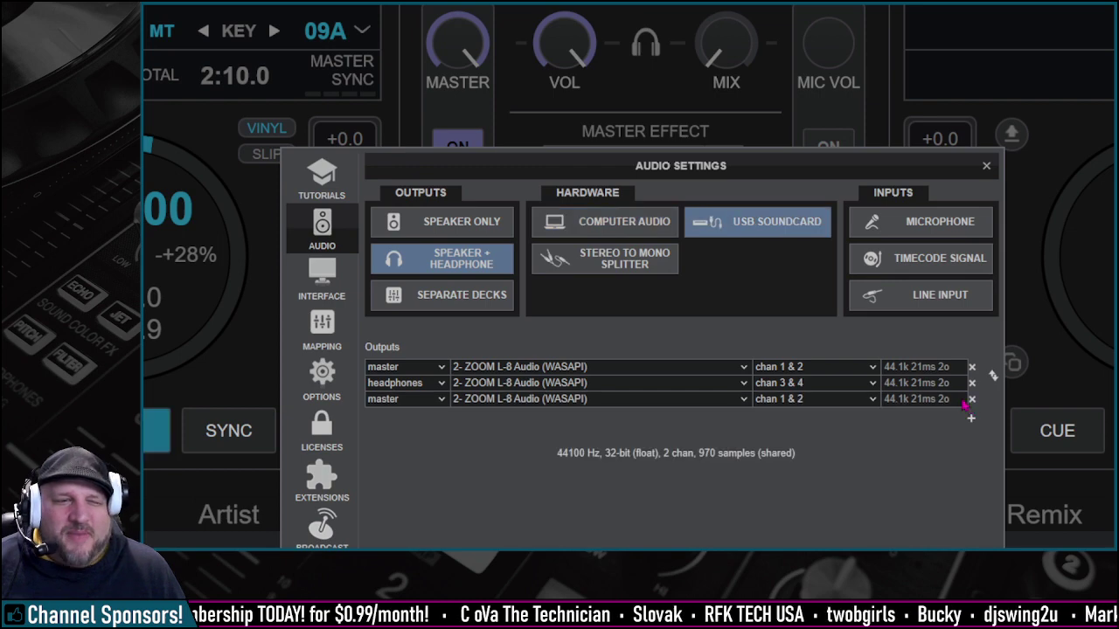
pyautogui.click(743, 398)
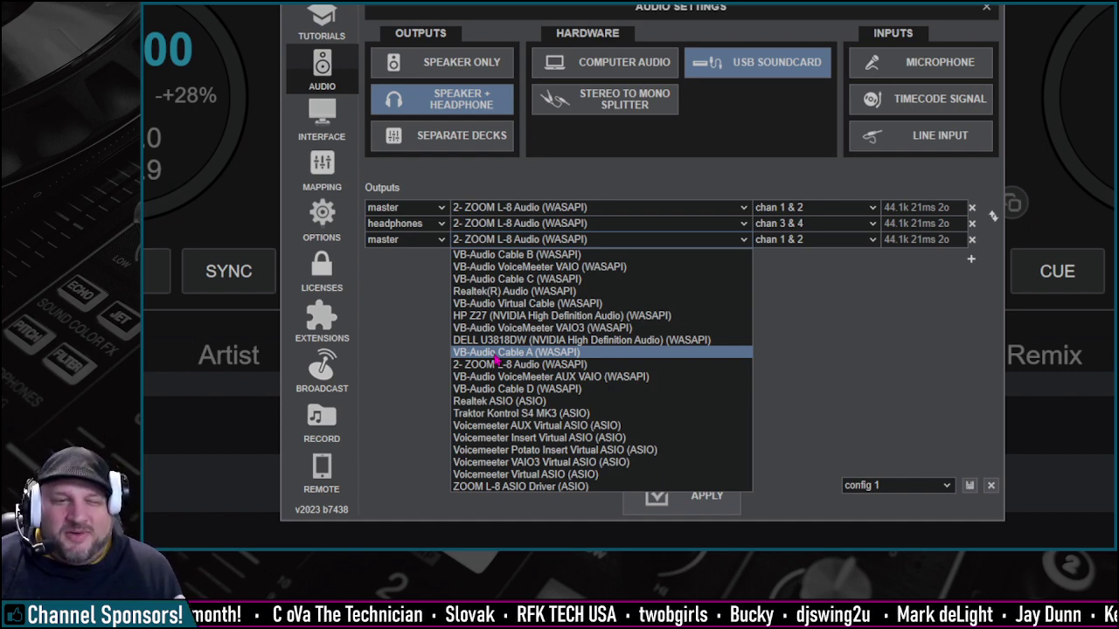
pyautogui.click(495, 354)
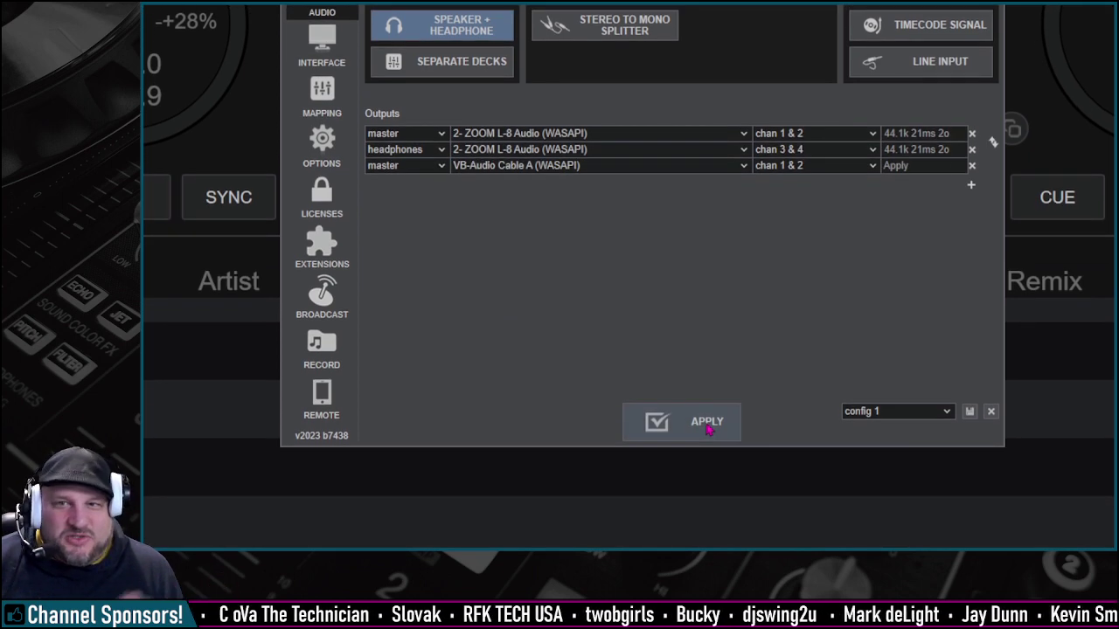
pyautogui.click(707, 454)
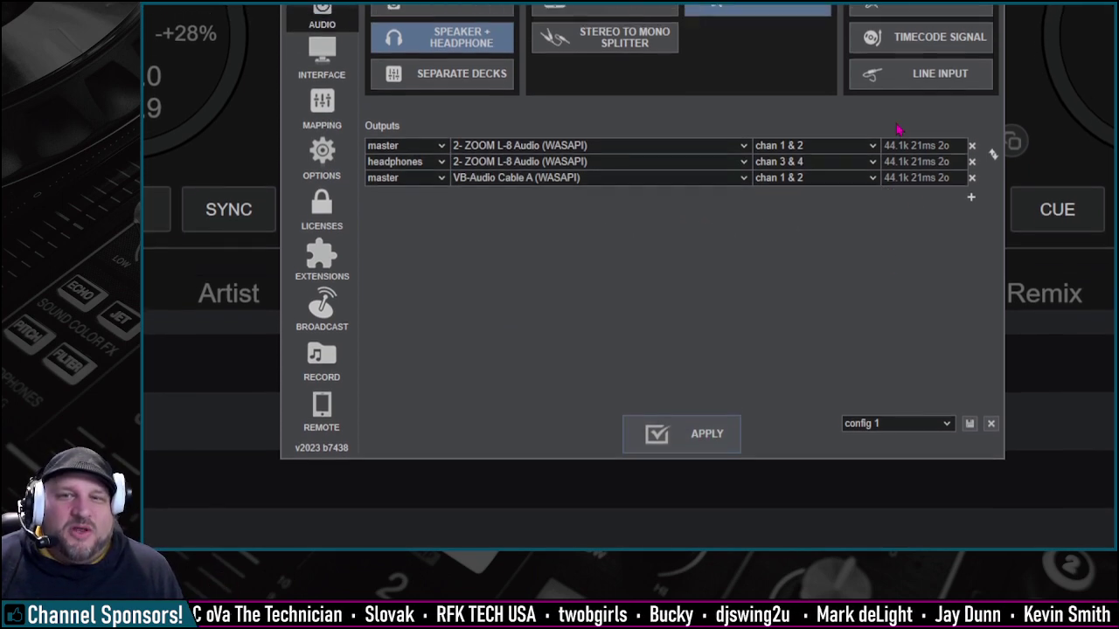
# Close VirtualDJ's audio settings and bring Audacity to the front
pyautogui.moveTo(904, 138)
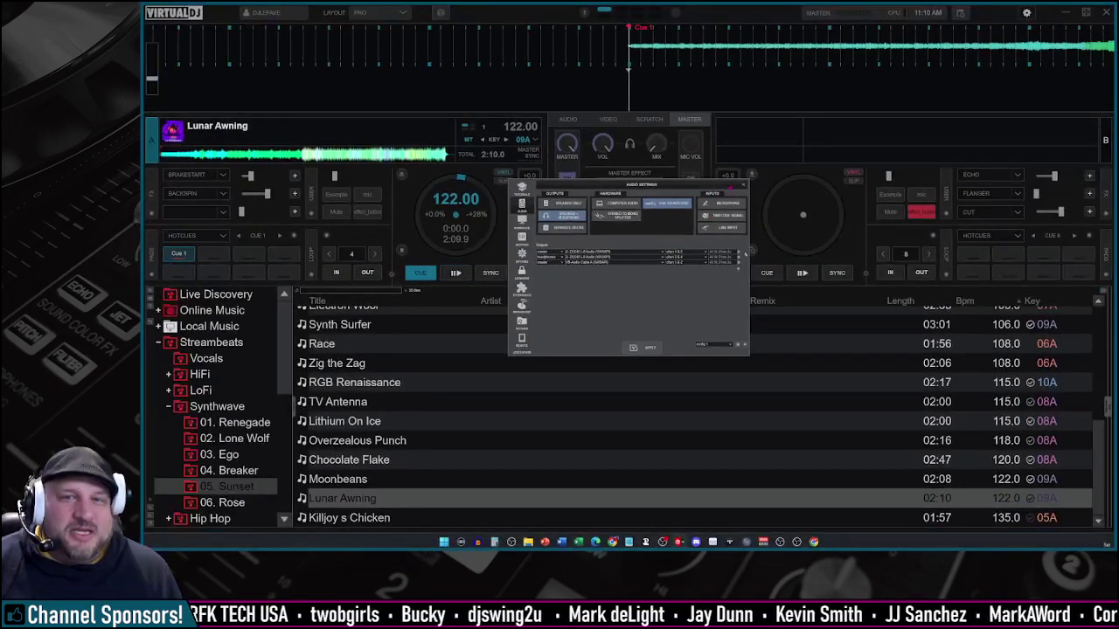
pyautogui.click(743, 184)
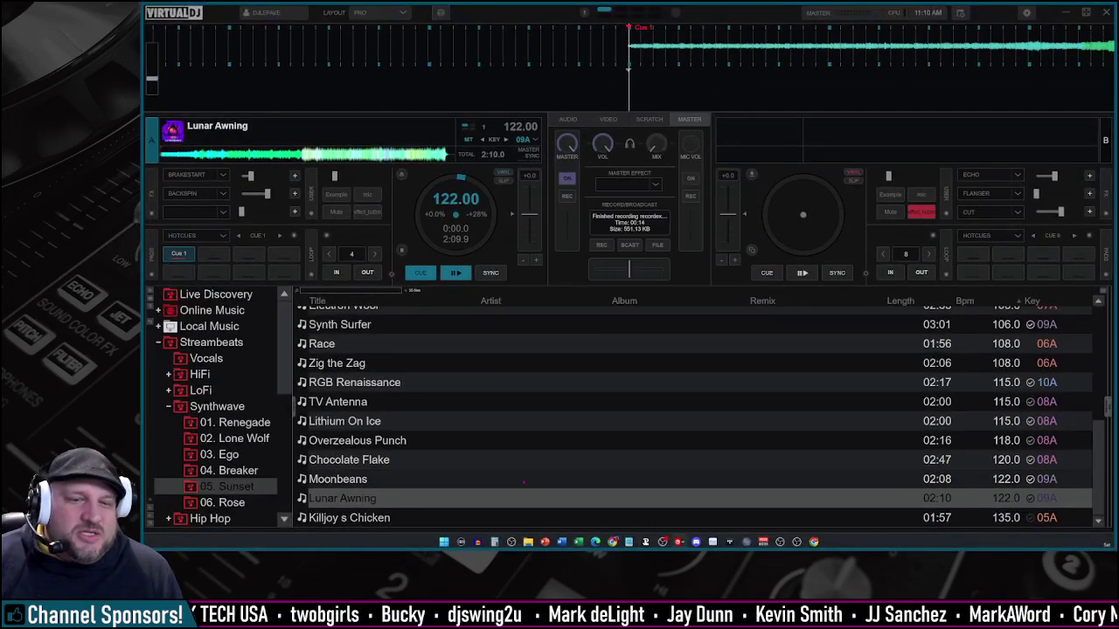
pyautogui.click(477, 542)
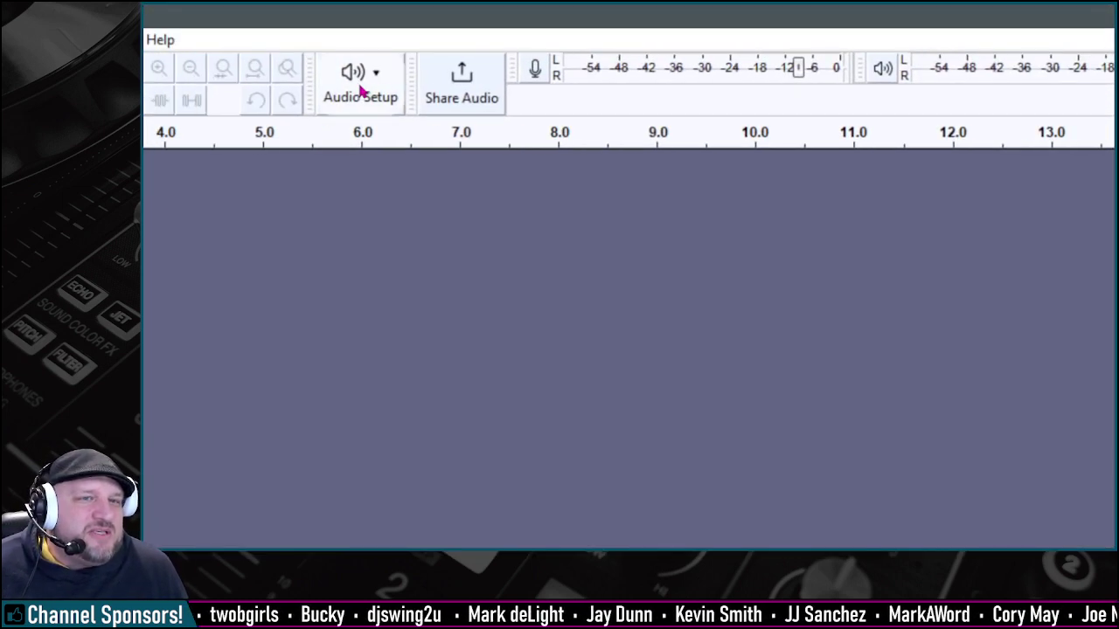
# Set Audacity's recording device to CABLE-A Output (VB-Audio Cable)
pyautogui.click(369, 93)
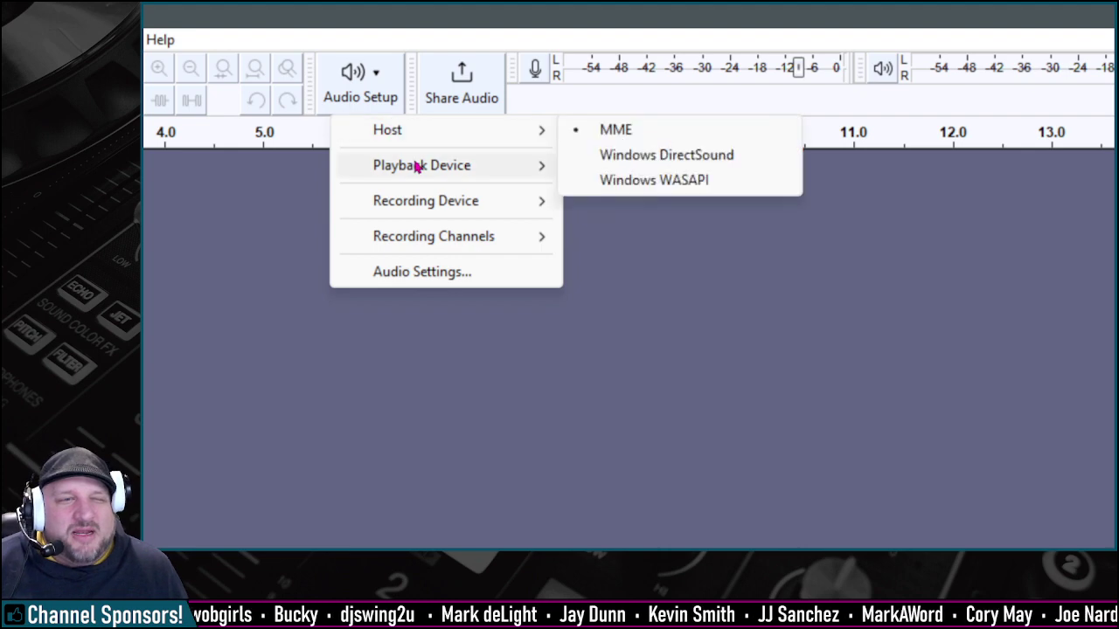
pyautogui.moveTo(497, 202)
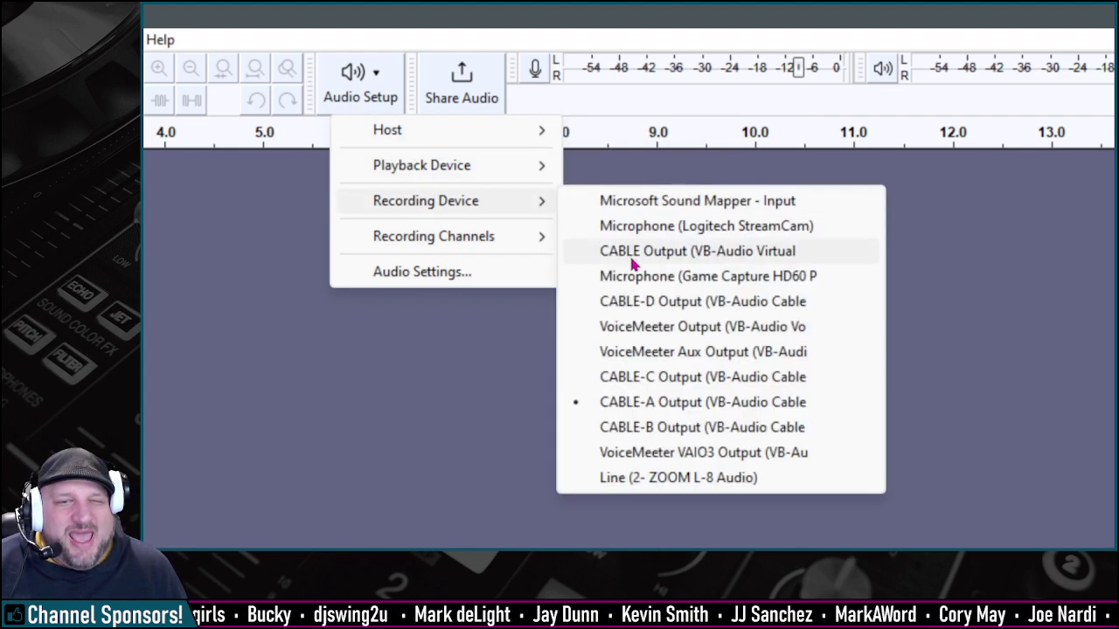
pyautogui.click(664, 404)
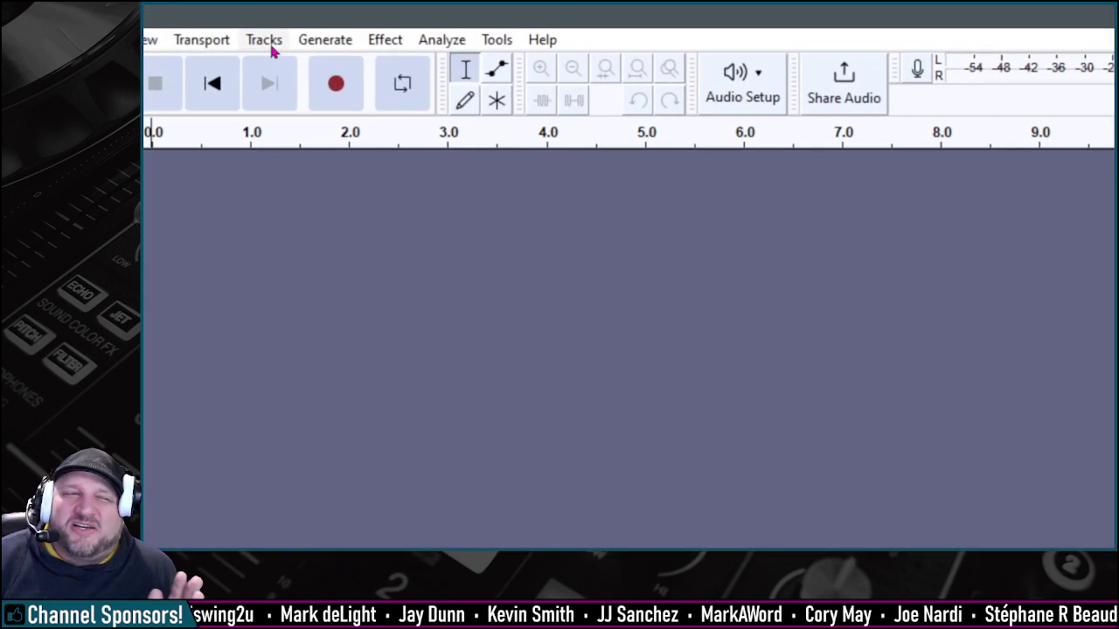
# Add a new empty stereo track to the project
pyautogui.click(203, 26)
pyautogui.moveTo(288, 65)
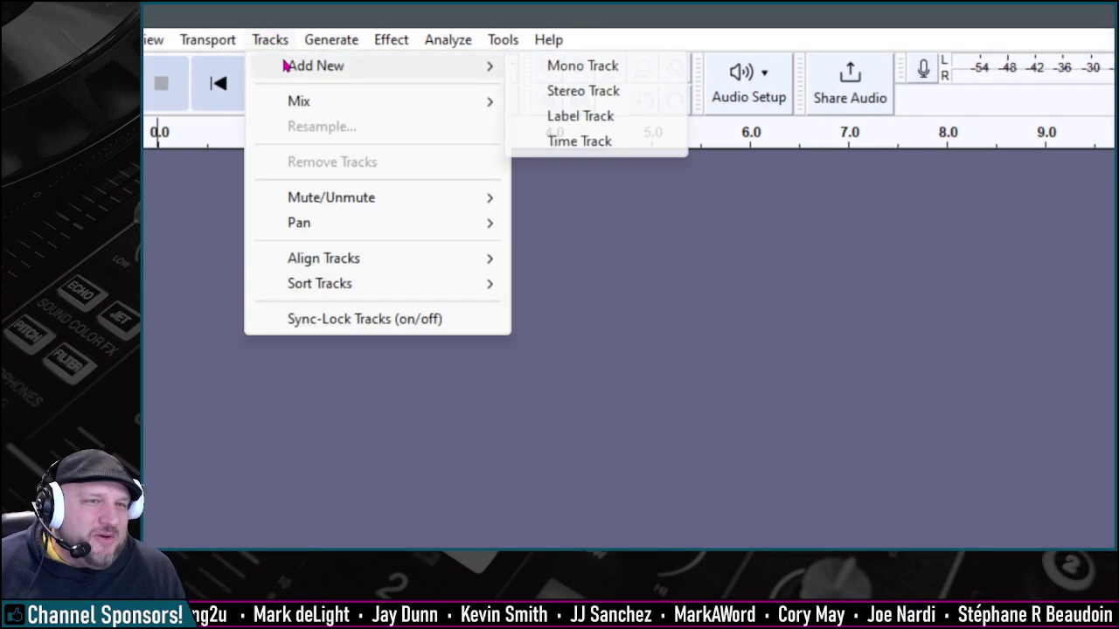
pyautogui.click(587, 99)
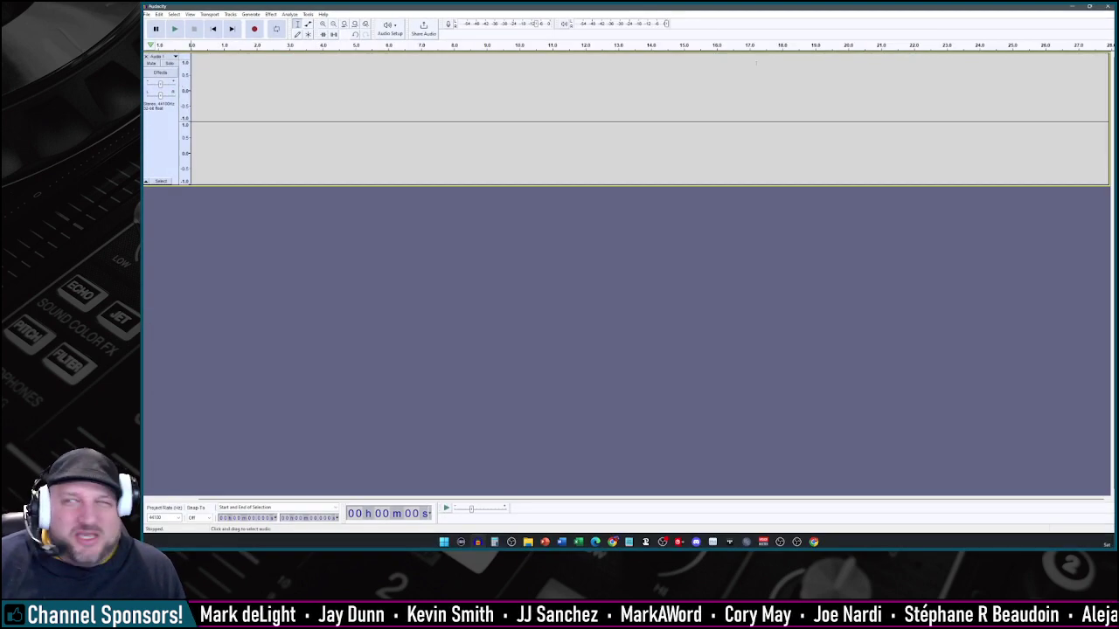
# Place a resized Audacity window at the top-left and VirtualDJ on the right side
pyautogui.press('super+Down')
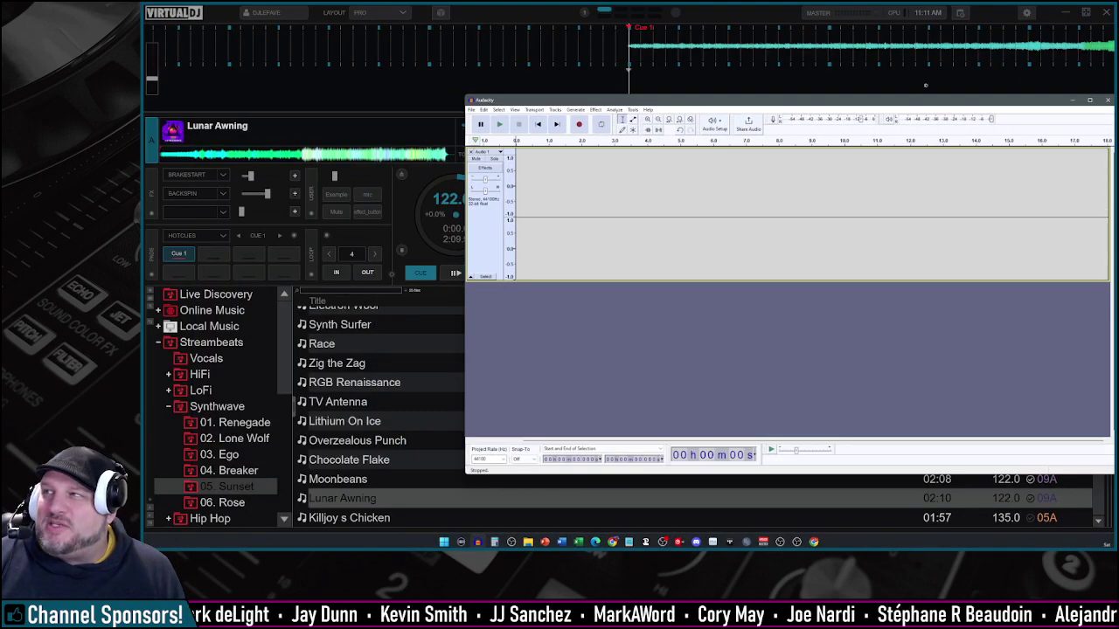
pyautogui.moveTo(699, 99); pyautogui.dragTo(378, 9)
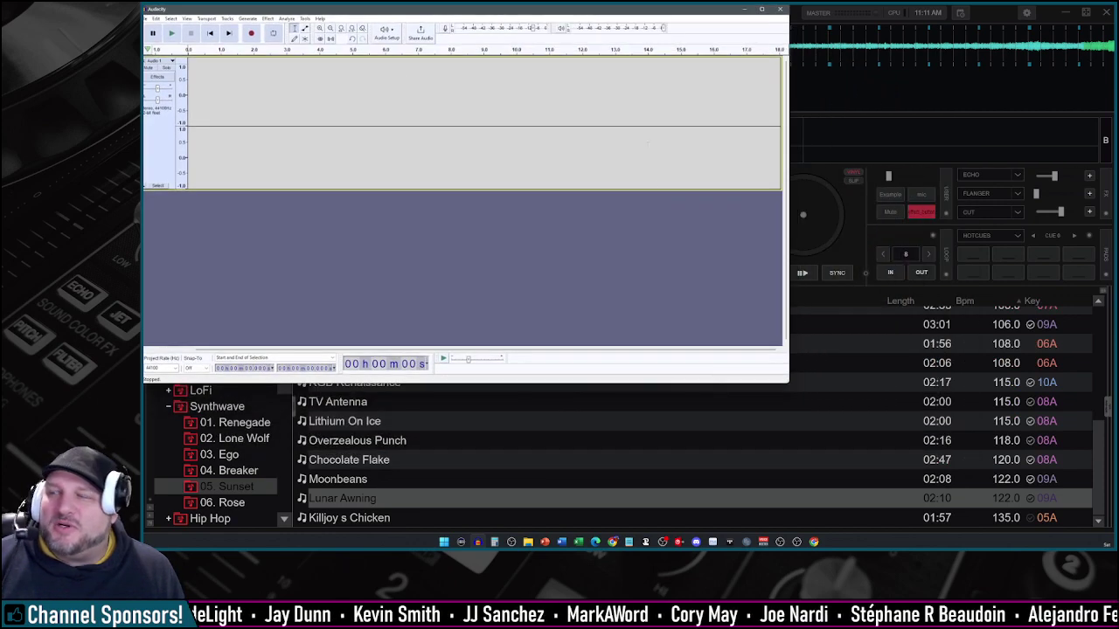
pyautogui.moveTo(786, 381); pyautogui.dragTo(613, 413)
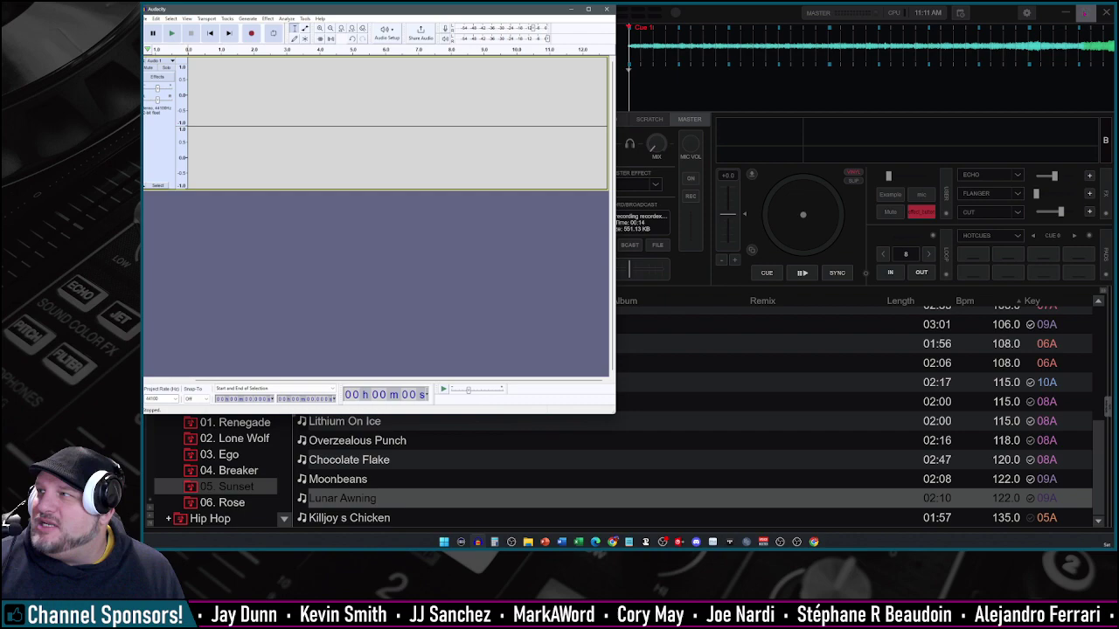
pyautogui.click(1085, 12)
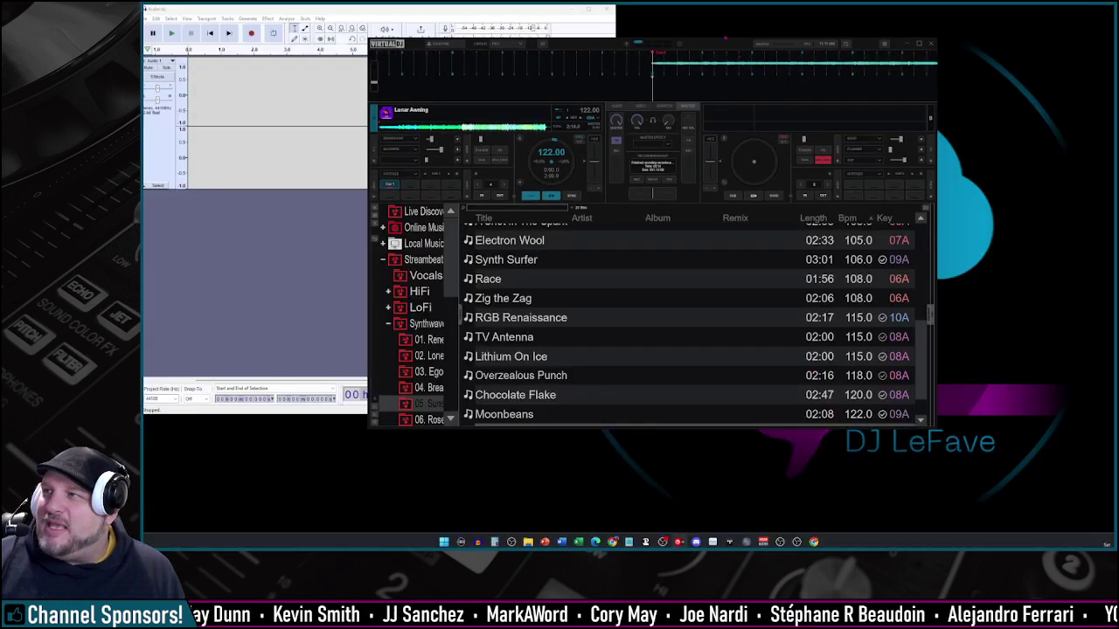
pyautogui.moveTo(524, 43); pyautogui.dragTo(773, 12)
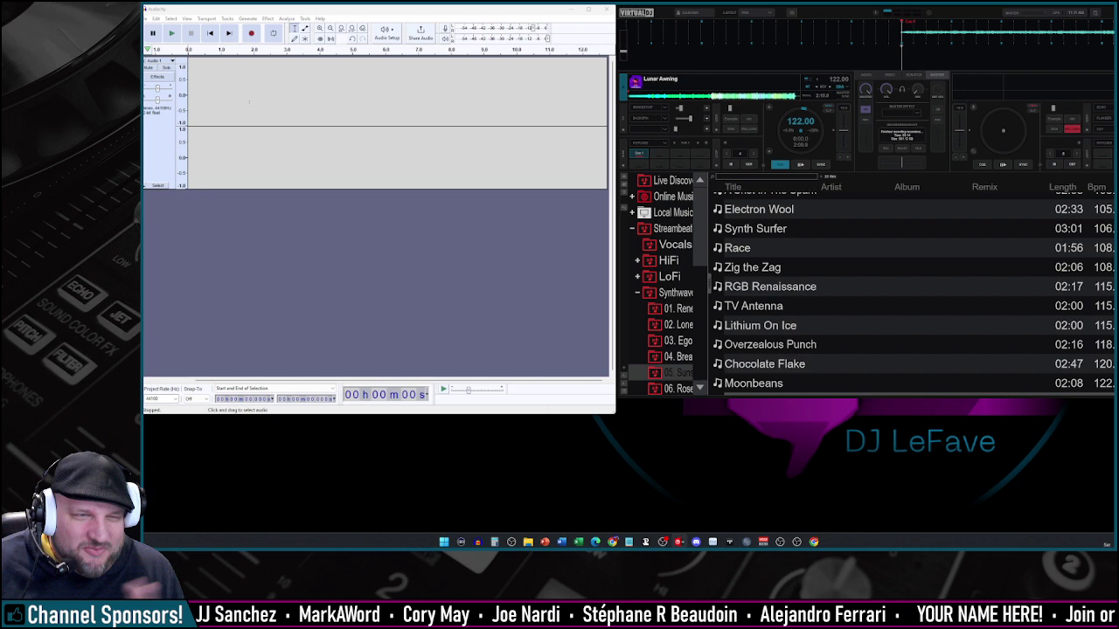
# Record about 20 seconds of VirtualDJ's mix through CABLE-A into the stereo track
pyautogui.click(251, 34)
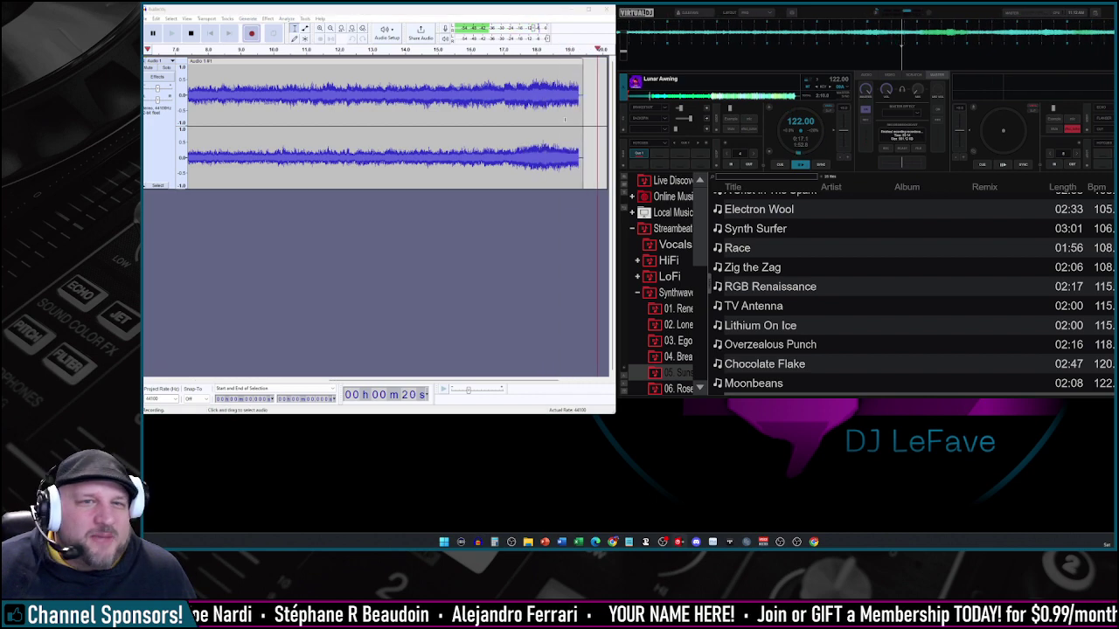
pyautogui.click(191, 33)
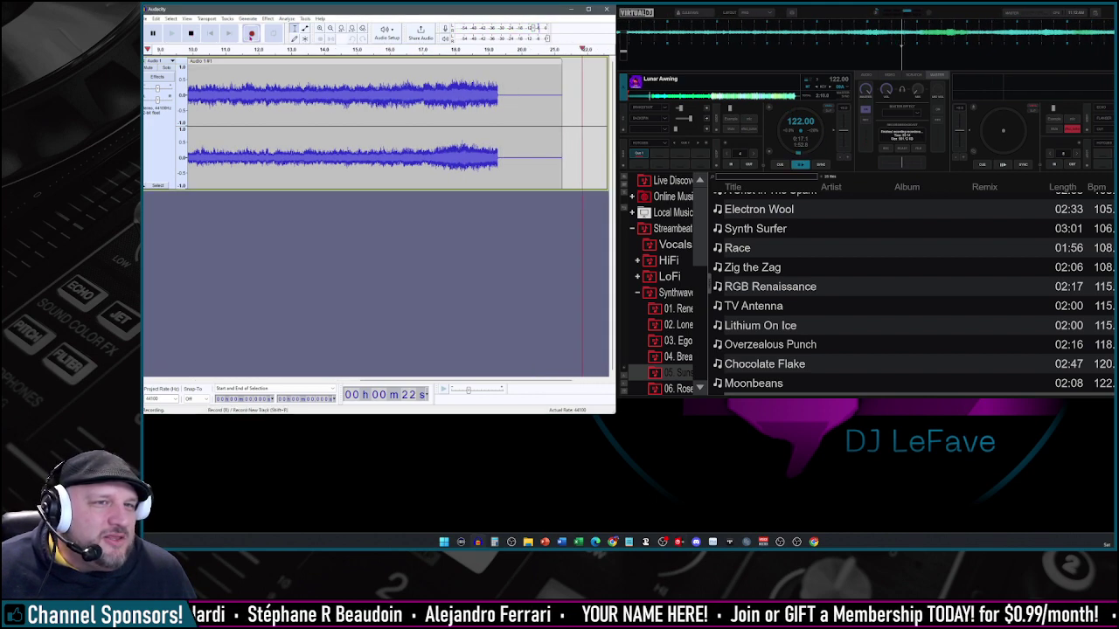
pyautogui.click(191, 33)
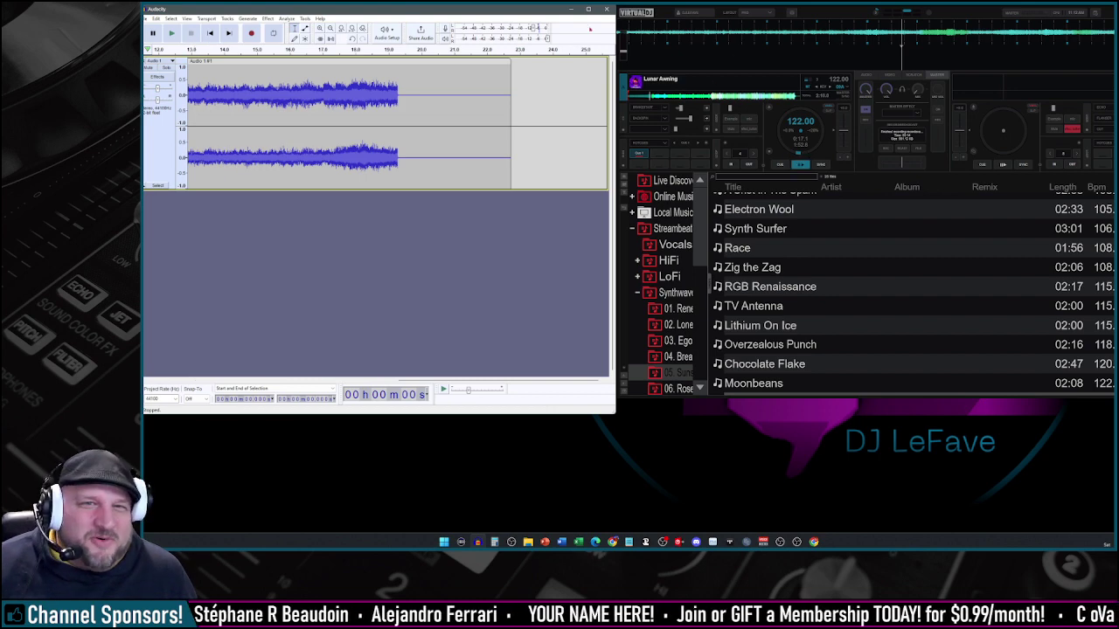
# Delete the silent lead-in and the empty tail so the clip runs from 0 to about 17 seconds
pyautogui.press('super+Up')
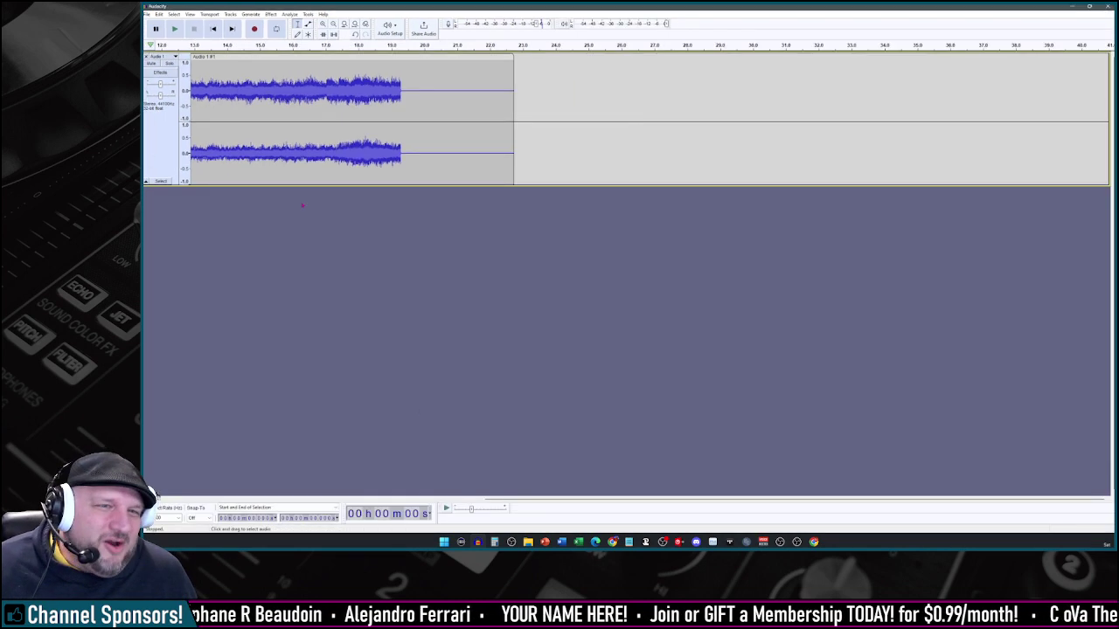
pyautogui.moveTo(516, 500); pyautogui.dragTo(160, 474)
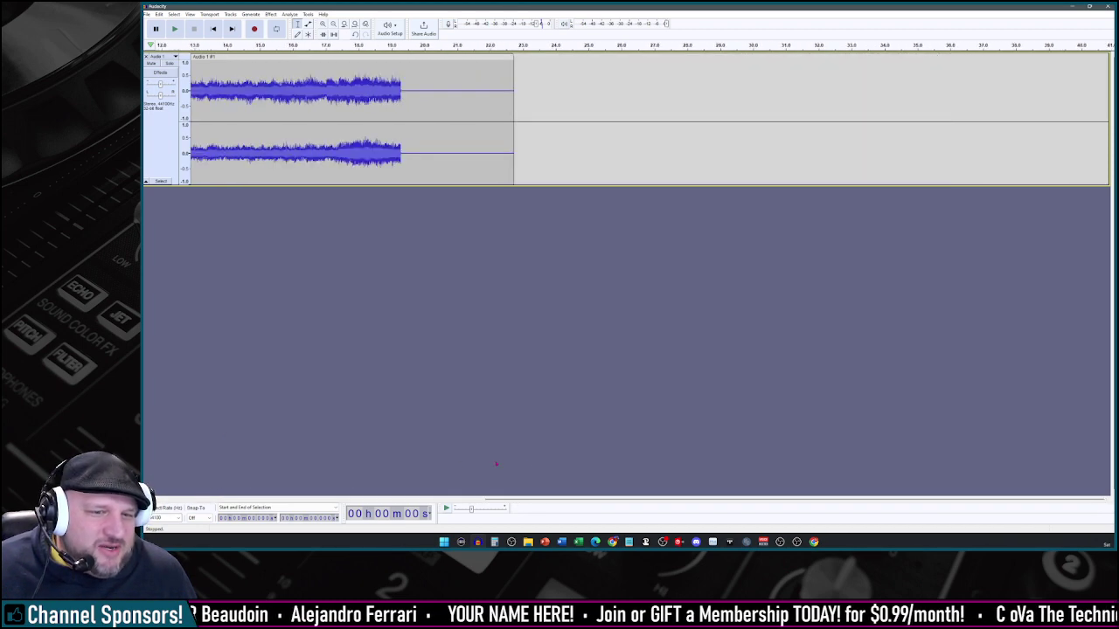
pyautogui.moveTo(576, 500); pyautogui.dragTo(245, 498)
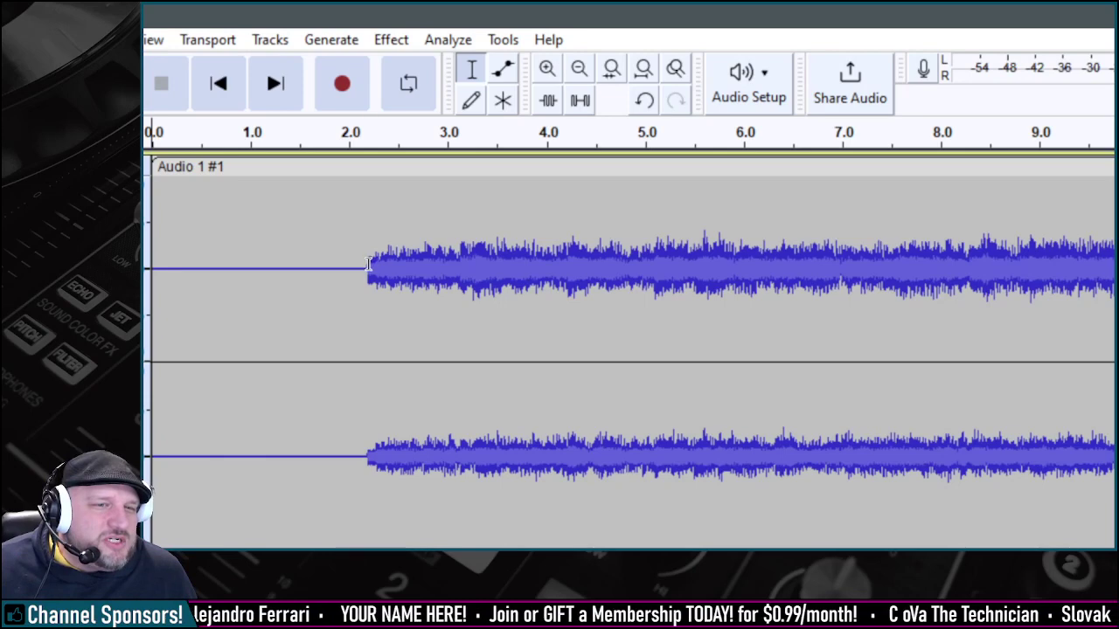
pyautogui.moveTo(366, 264); pyautogui.dragTo(154, 258)
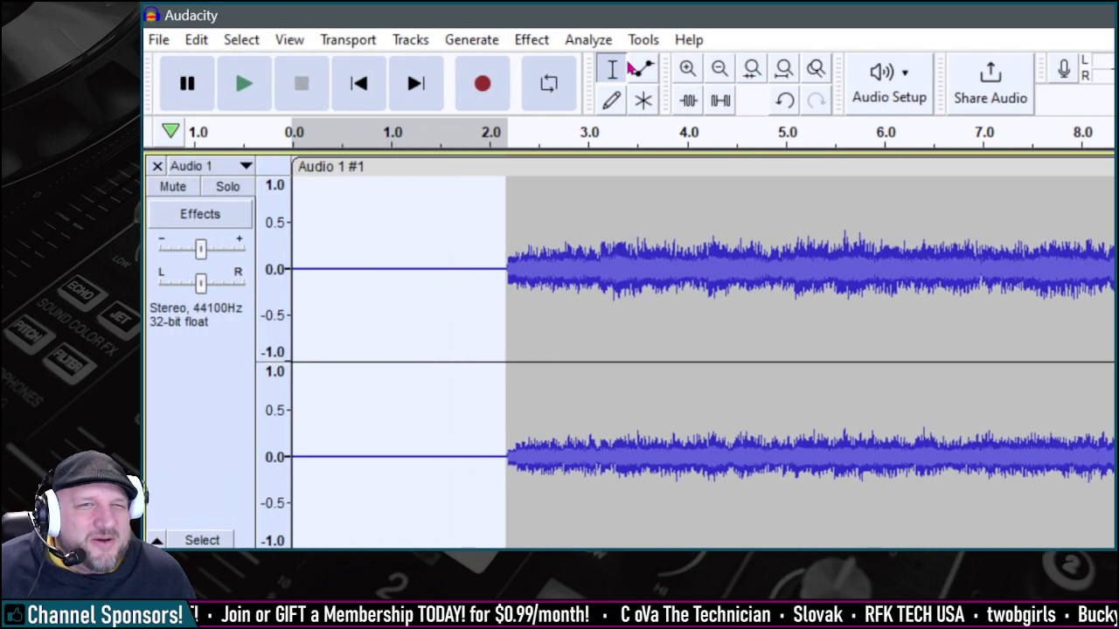
pyautogui.click(647, 45)
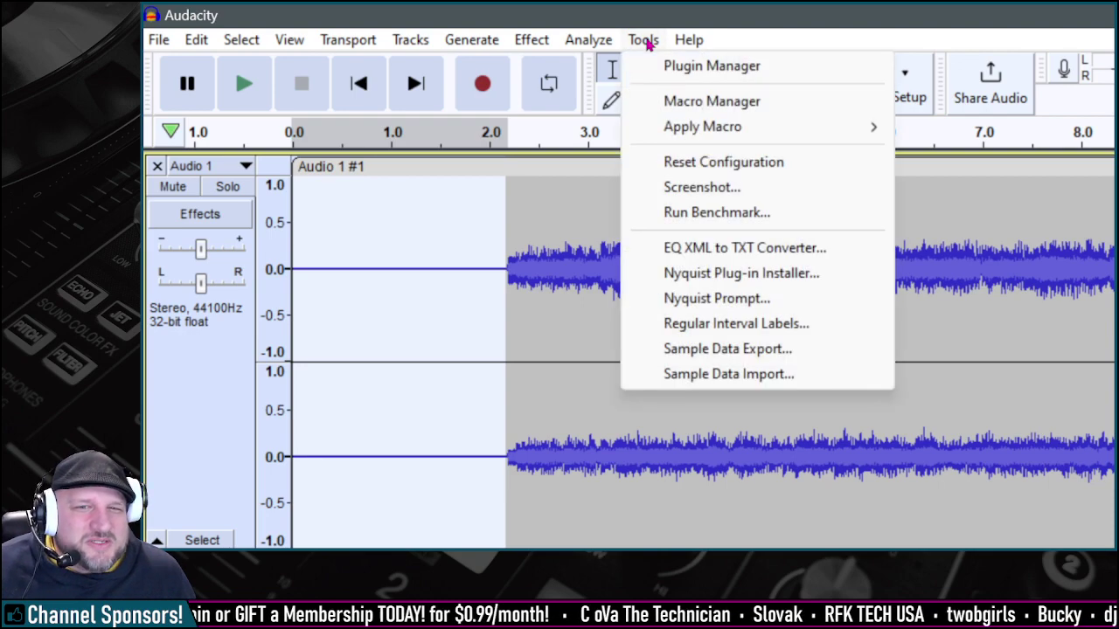
pyautogui.click(402, 316)
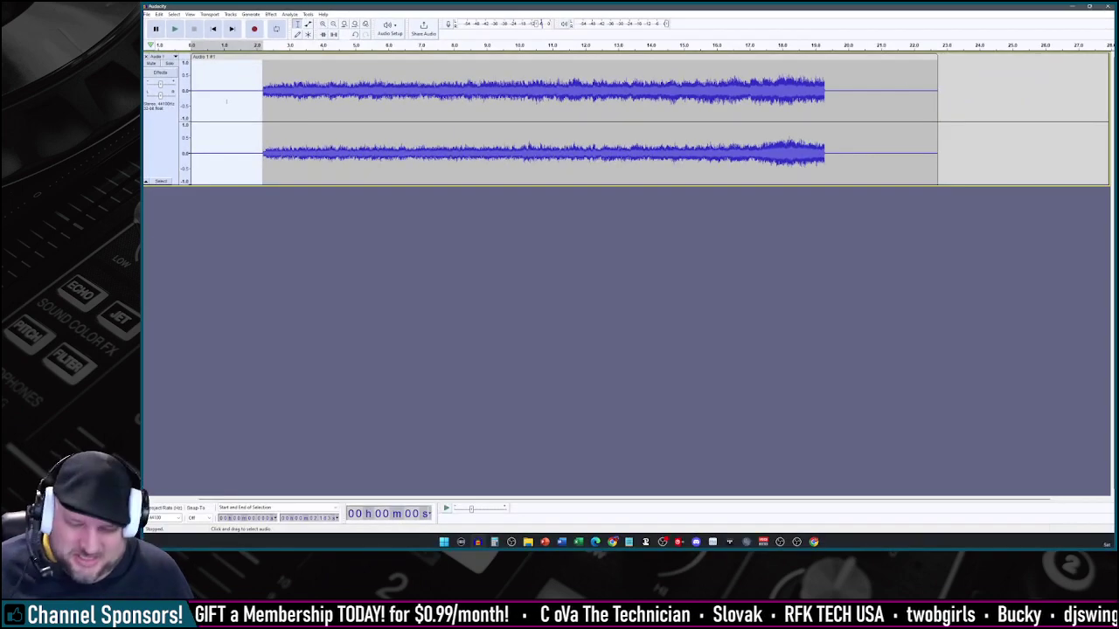
pyautogui.press('Delete')
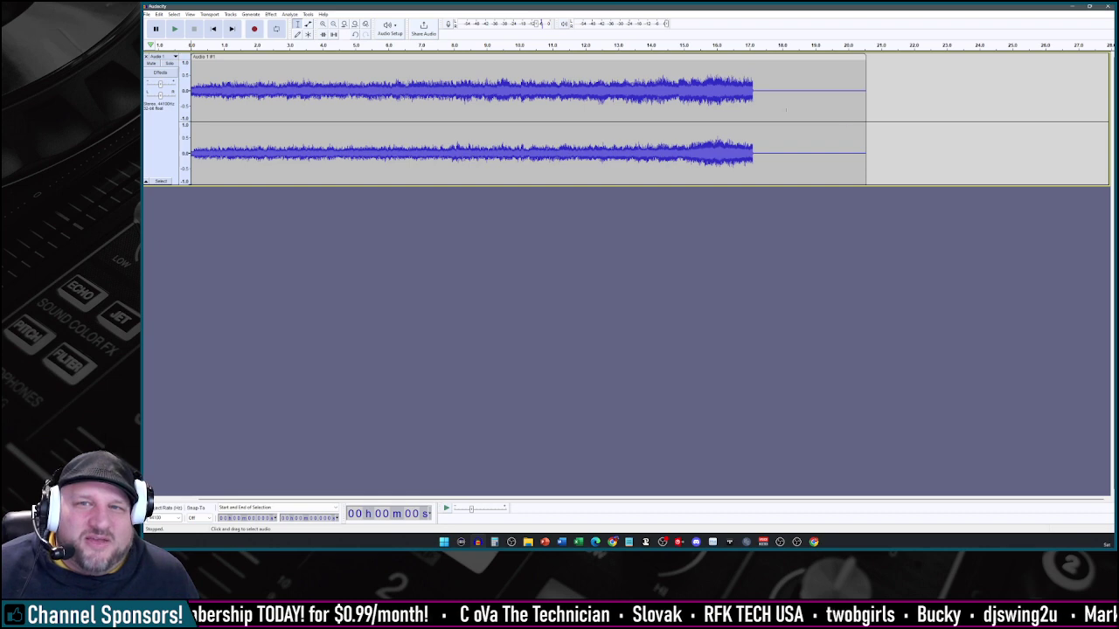
pyautogui.moveTo(892, 91); pyautogui.dragTo(755, 81)
pyautogui.press('Delete')
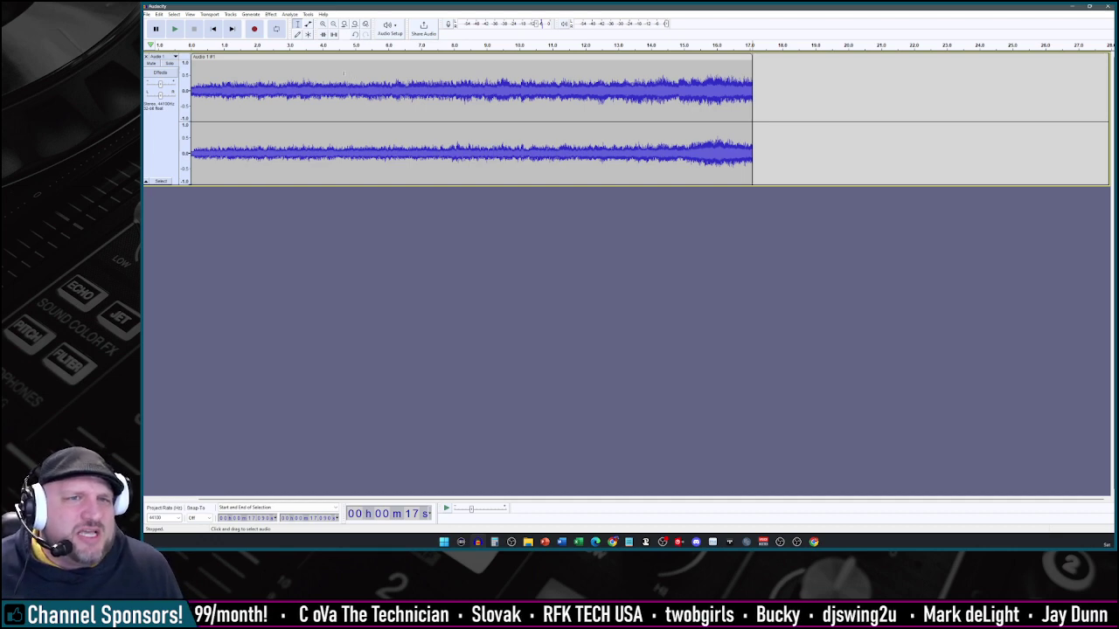
# Select roughly 4.2–7 s of the recording and apply a Fade In to it
pyautogui.moveTo(328, 90); pyautogui.dragTo(424, 90)
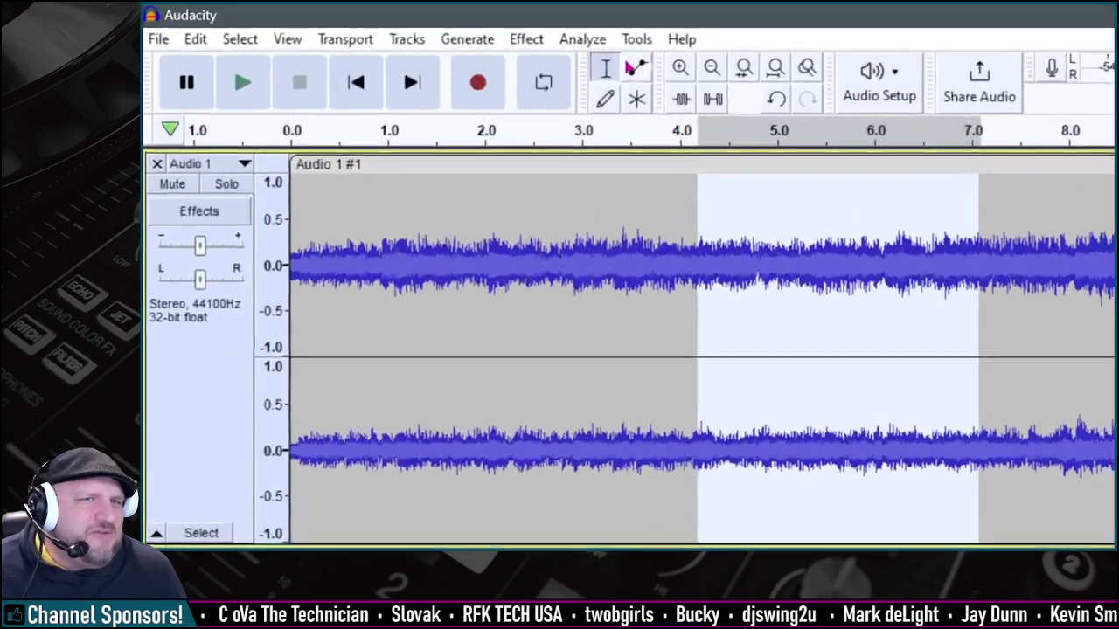
pyautogui.click(294, 15)
pyautogui.moveTo(540, 48)
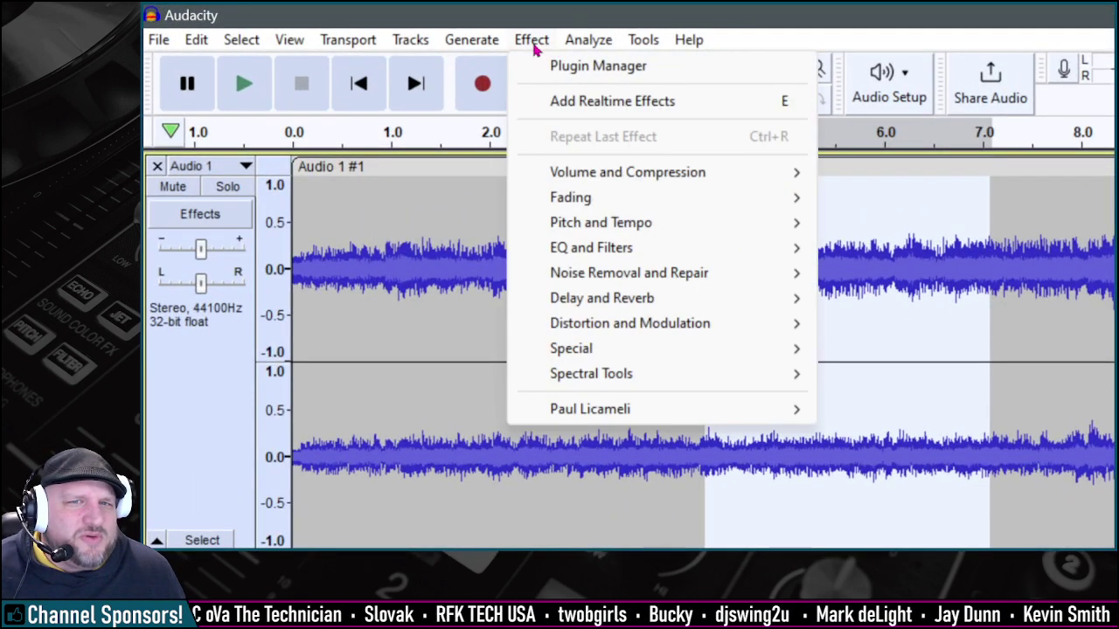
pyautogui.moveTo(617, 201)
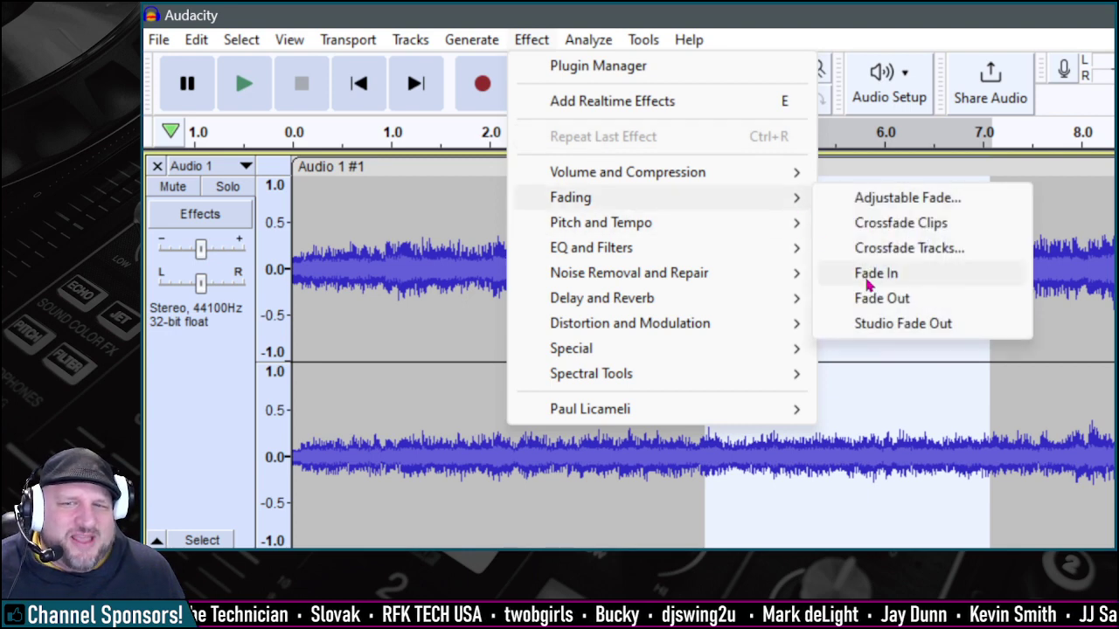
pyautogui.click(875, 274)
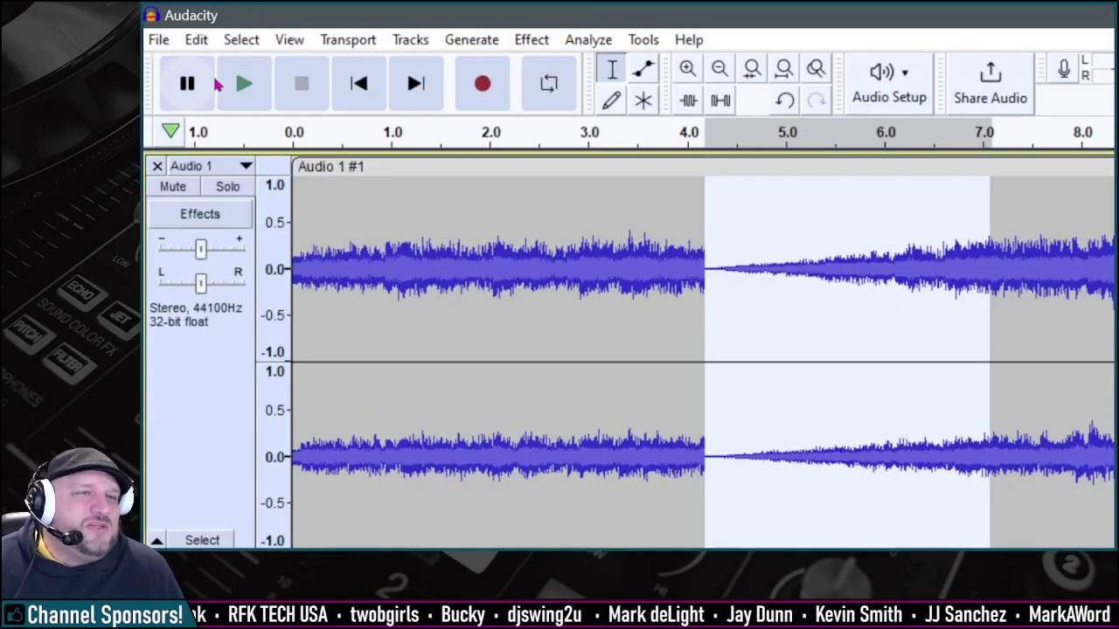
# Clear the selection and export the audio as an MP3 named 'sampl'
pyautogui.click(247, 103)
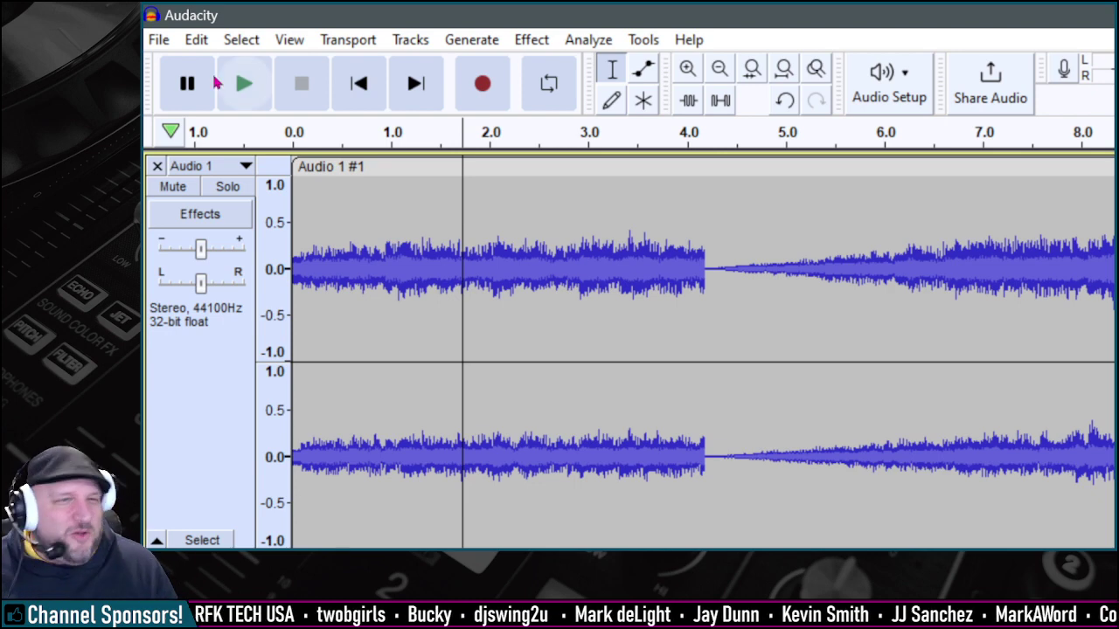
pyautogui.click(157, 41)
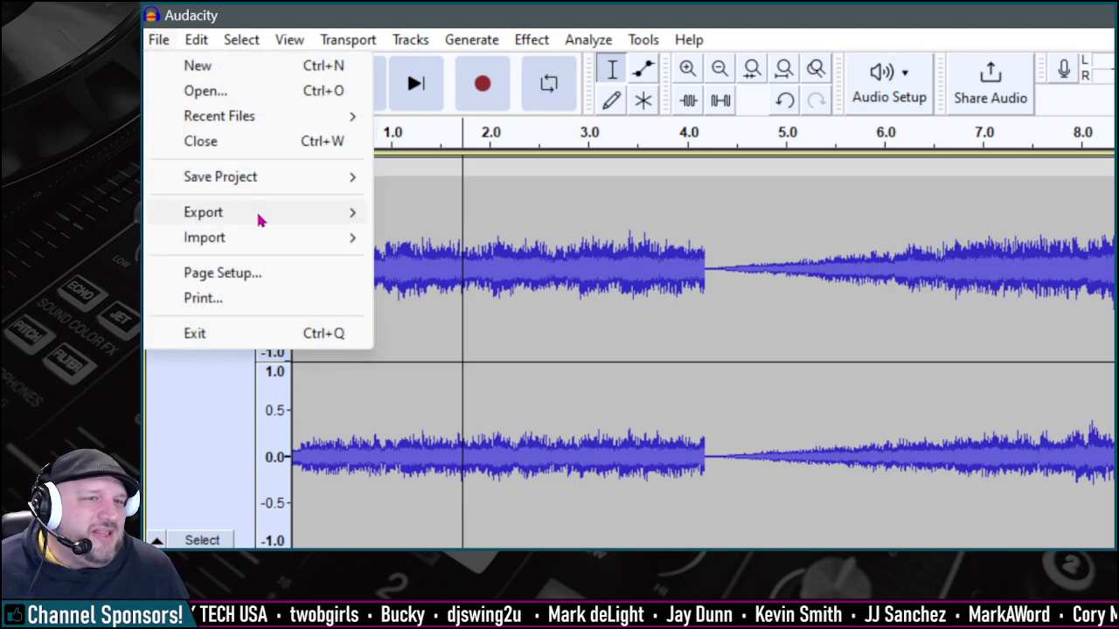
pyautogui.moveTo(320, 218)
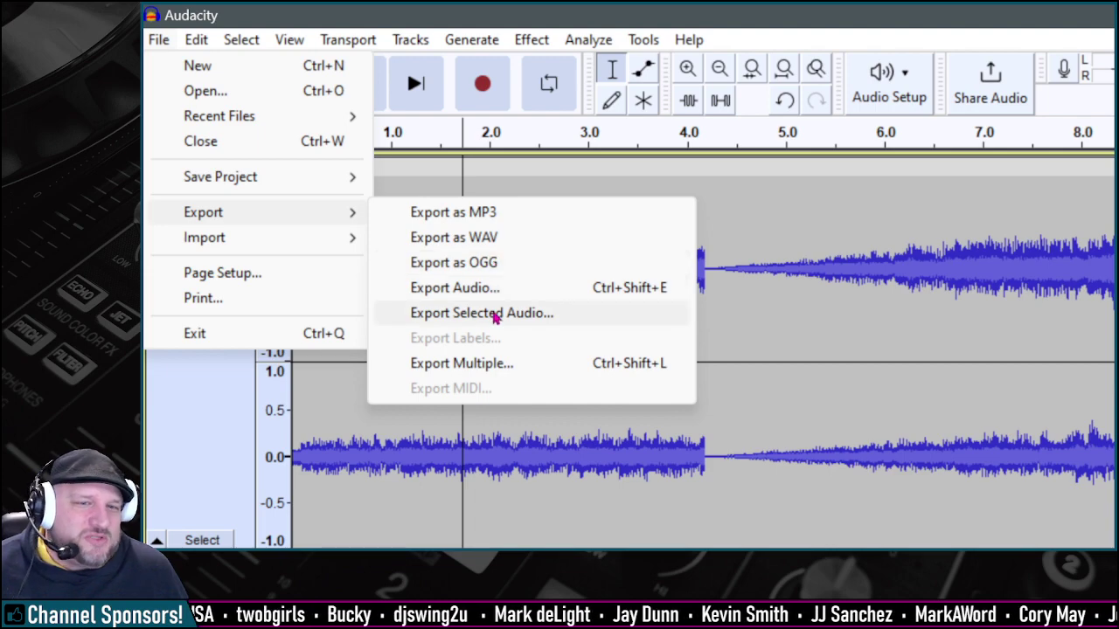
pyautogui.click(457, 214)
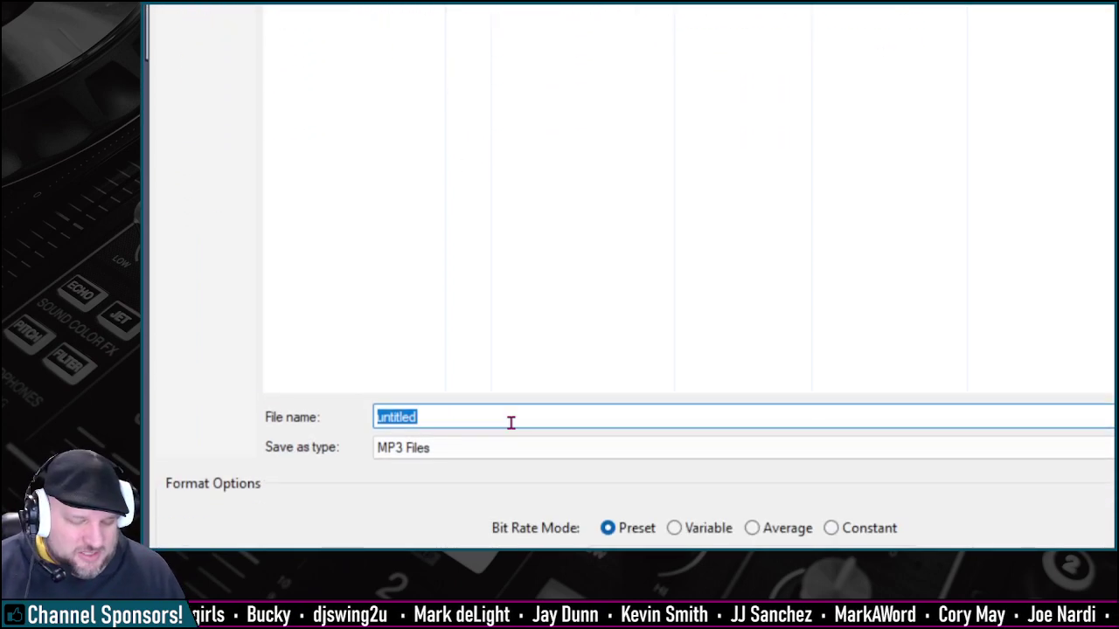
pyautogui.write('sampl')
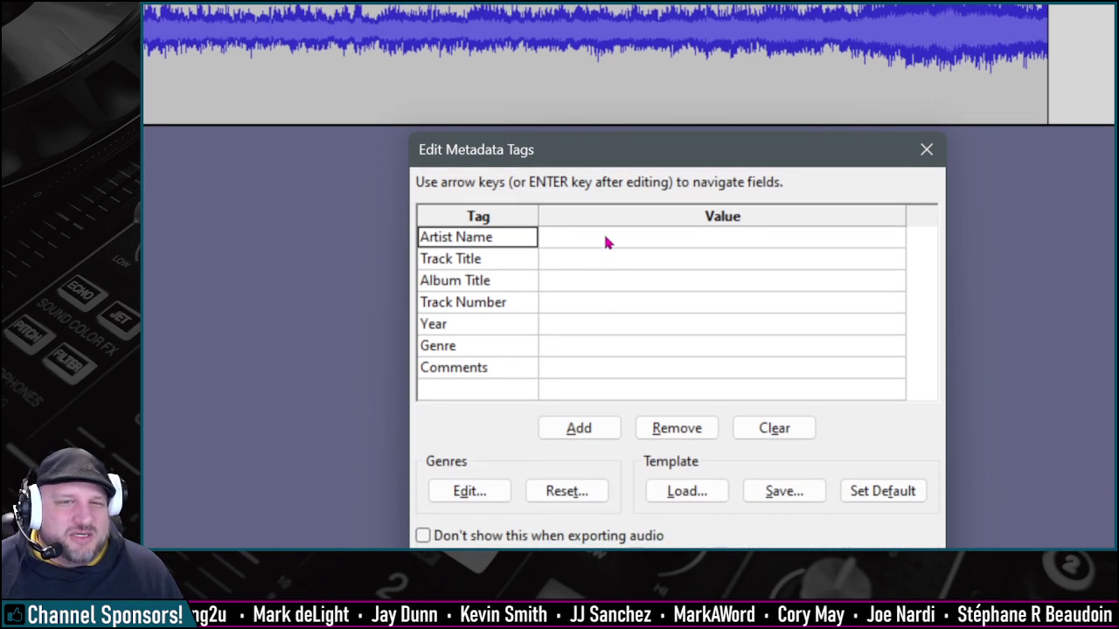
# Set the Artist, Title, Album and Track Number tags to 1 and finish the export
pyautogui.click(609, 242)
pyautogui.write('1')
pyautogui.press('Return')
pyautogui.write('1')
pyautogui.press('Return')
pyautogui.write('1')
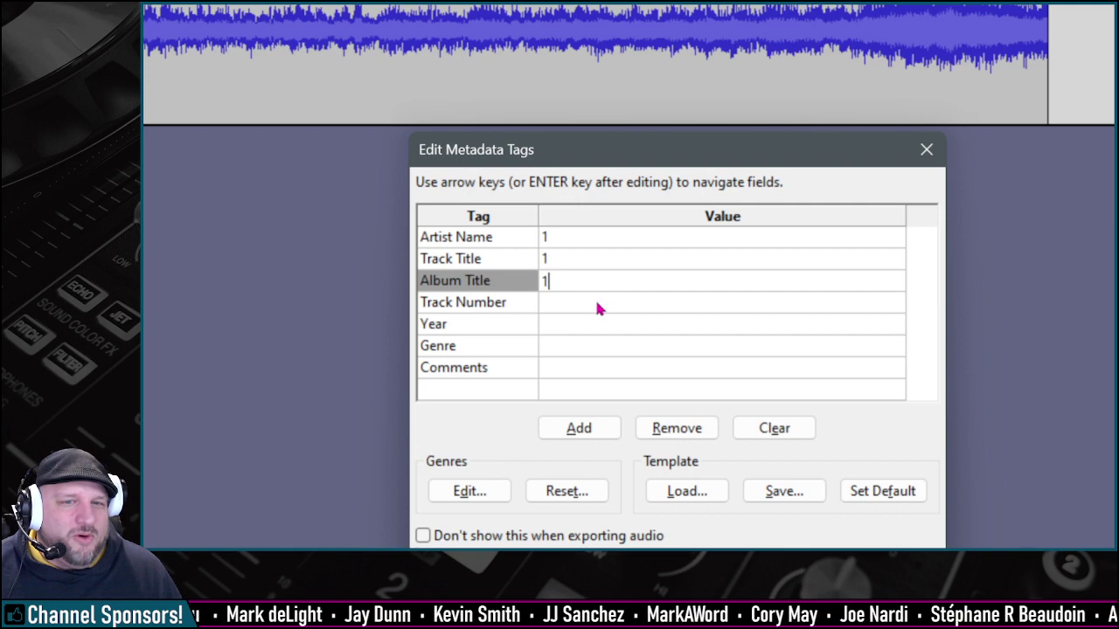
pyautogui.press('Return')
pyautogui.write('1')
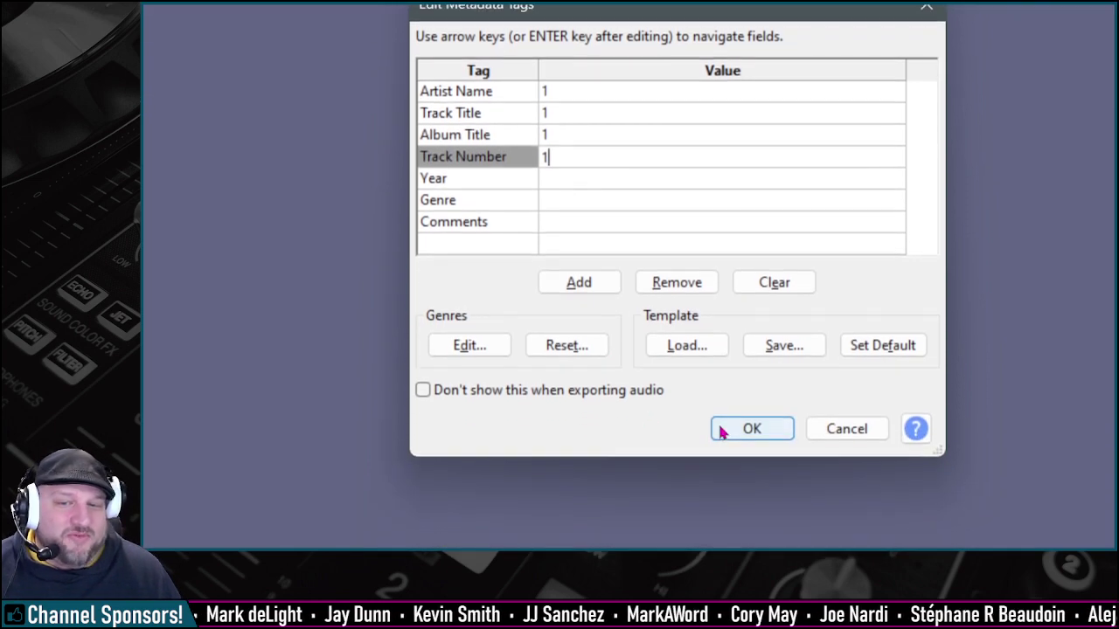
pyautogui.click(731, 427)
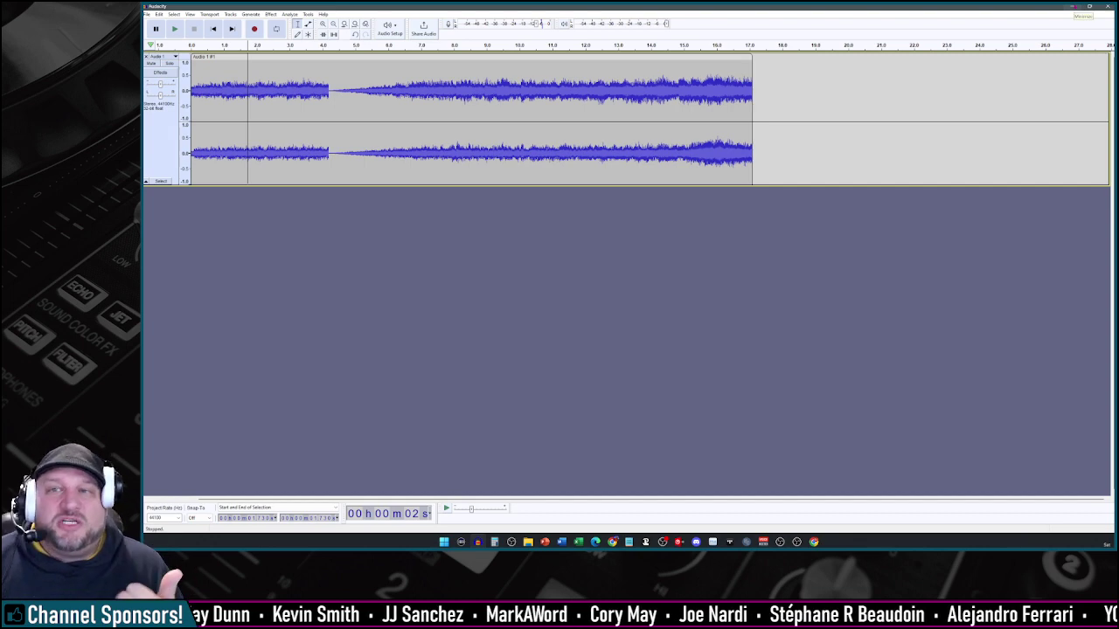
# Minimize Audacity and maximize the VirtualDJ window to fill the screen
pyautogui.click(1073, 6)
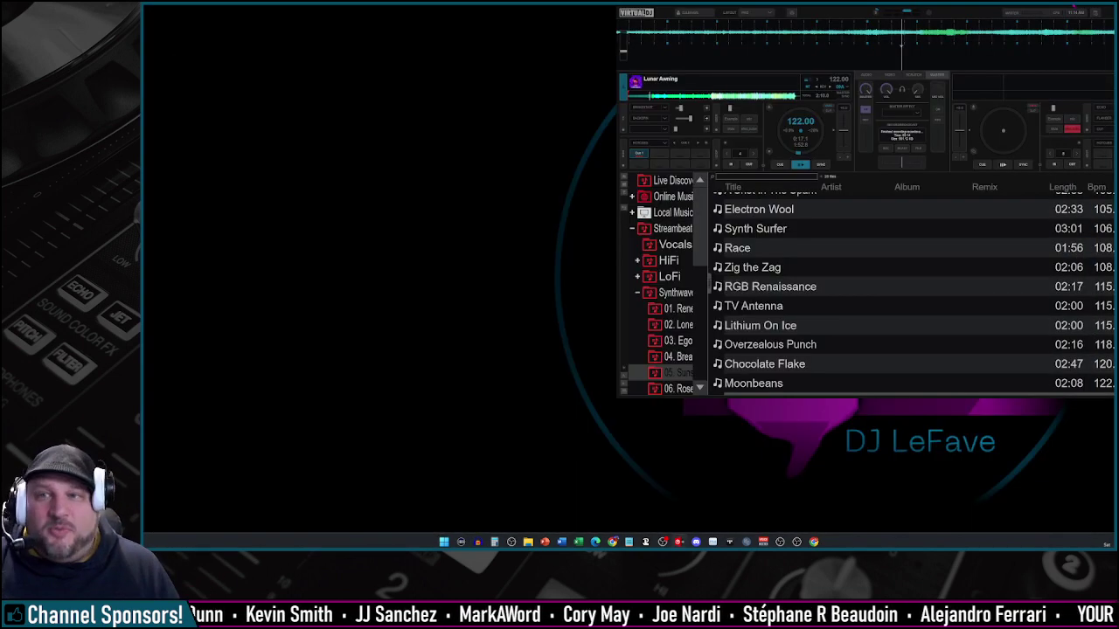
pyautogui.moveTo(786, 12); pyautogui.dragTo(557, 27)
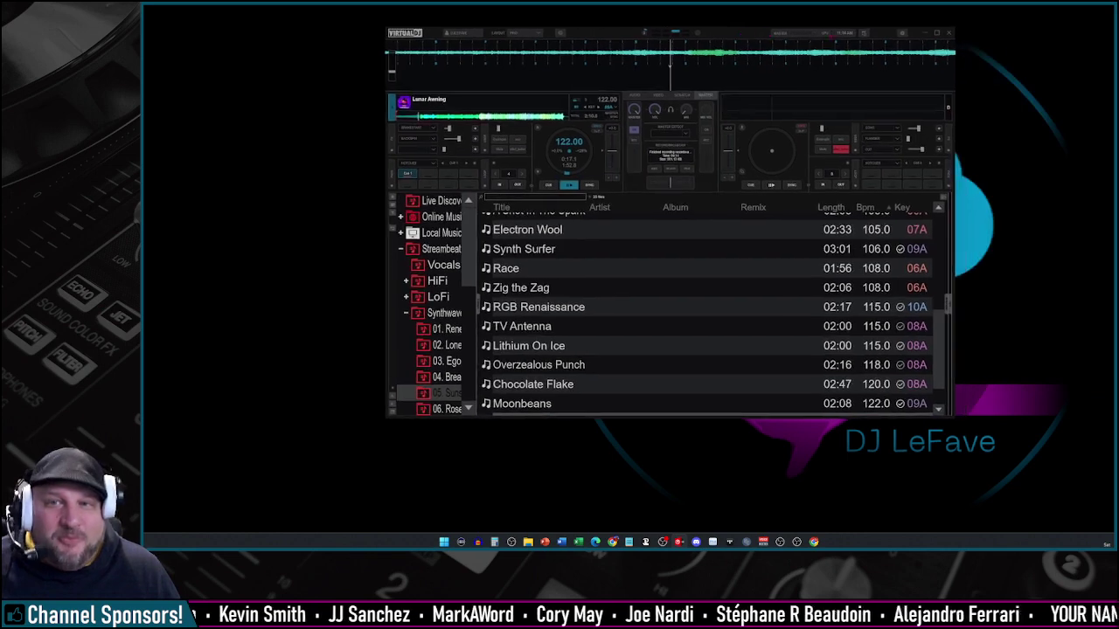
pyautogui.doubleClick(557, 27)
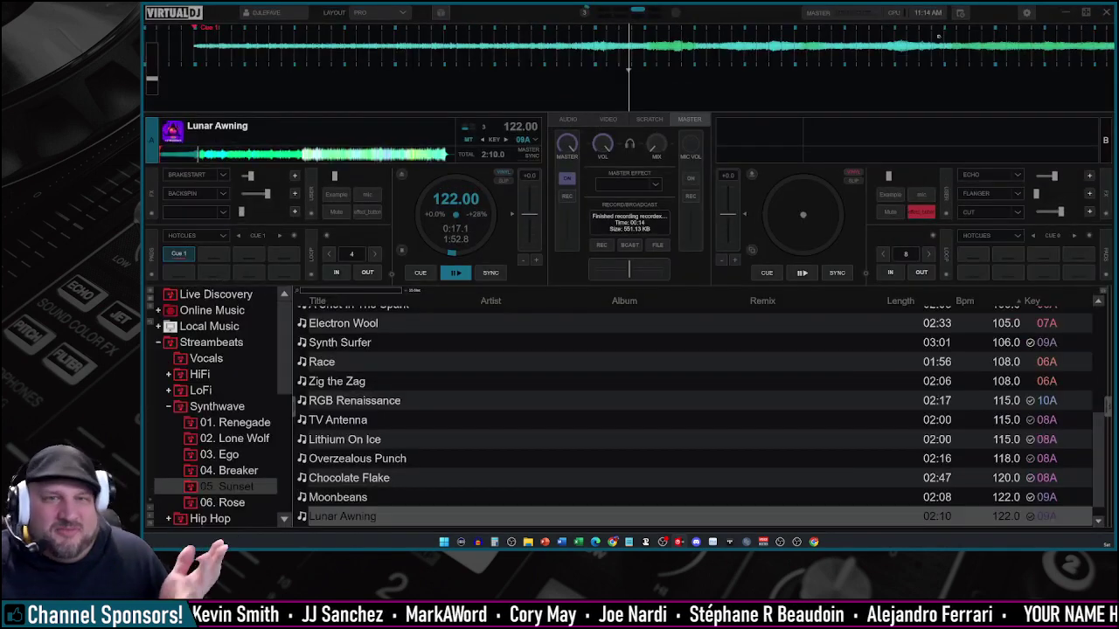